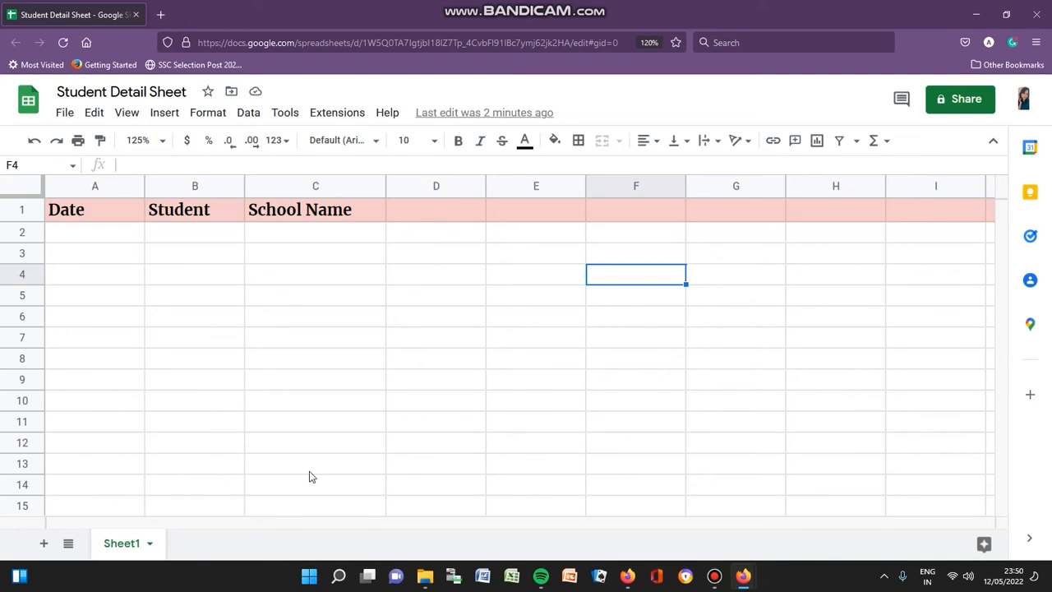
{"action": "left_click", "coordinate": [276, 465]}
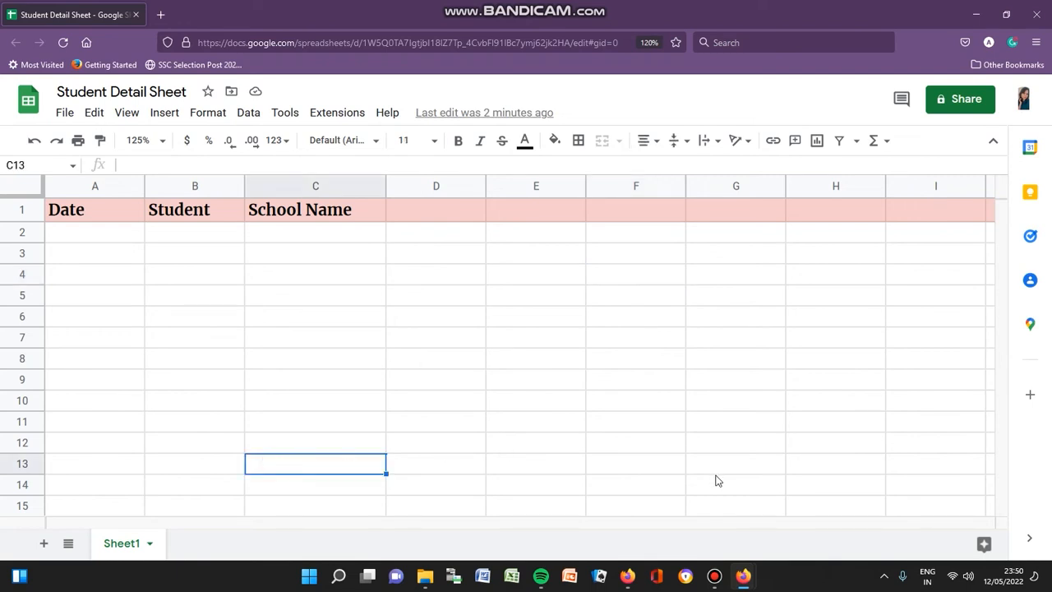
{"action": "left_click", "coordinate": [733, 488]}
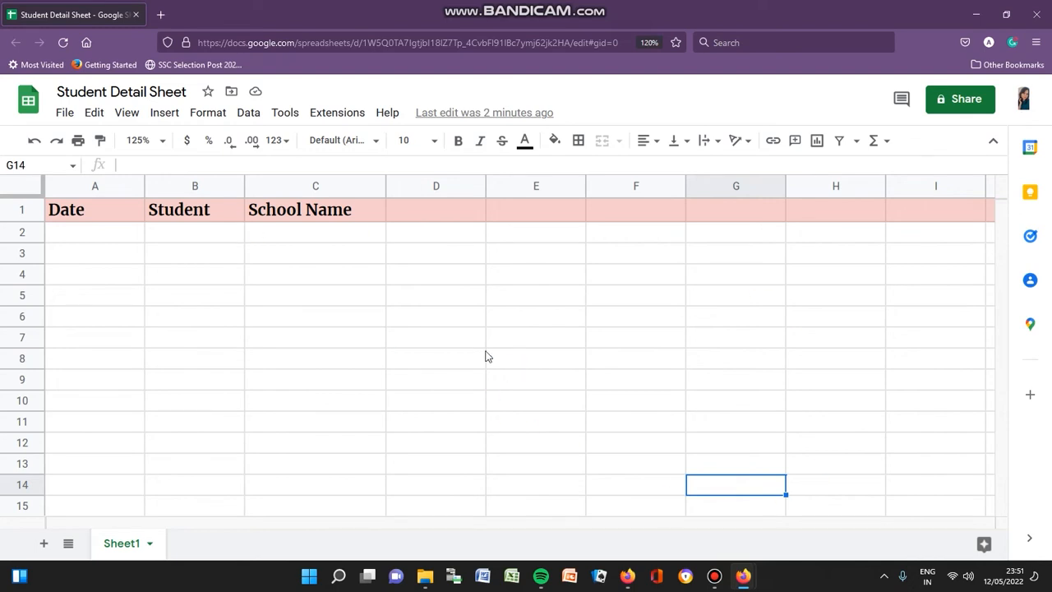
{"action": "left_click", "coordinate": [22, 211]}
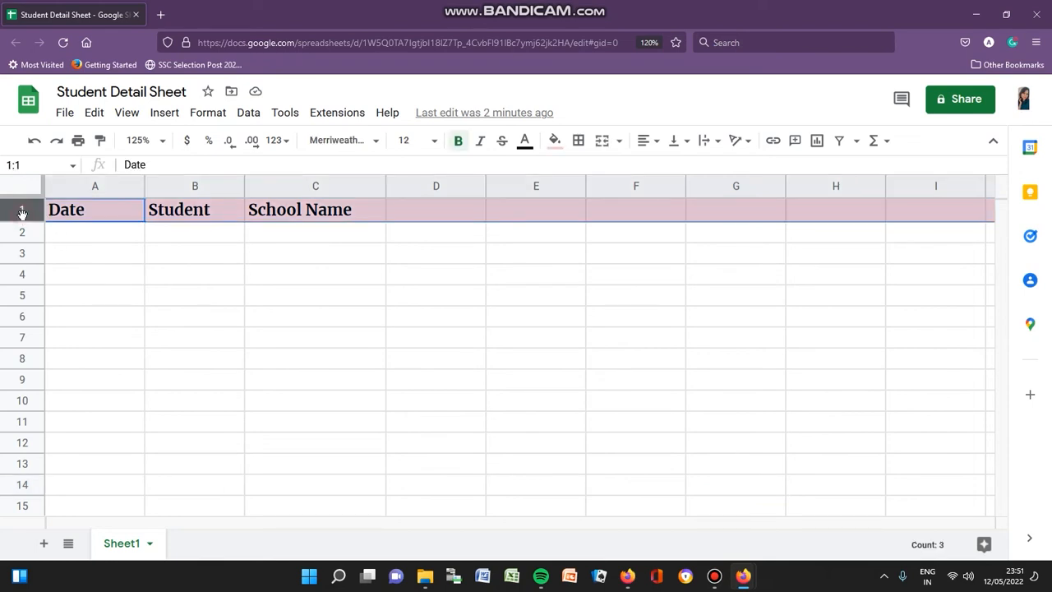
{"action": "left_click", "coordinate": [310, 489]}
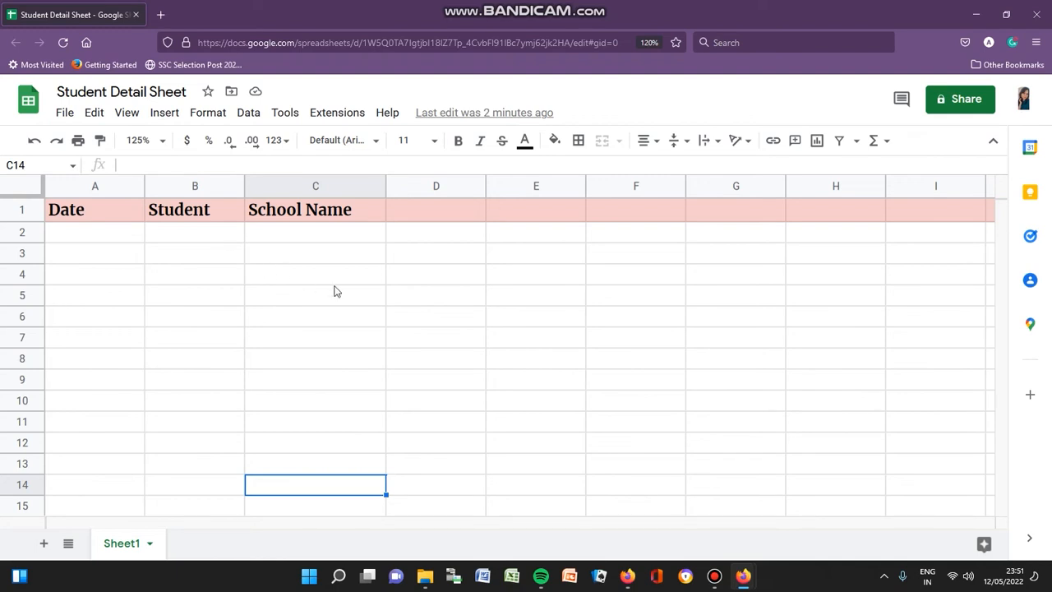
{"action": "left_click", "coordinate": [140, 542]}
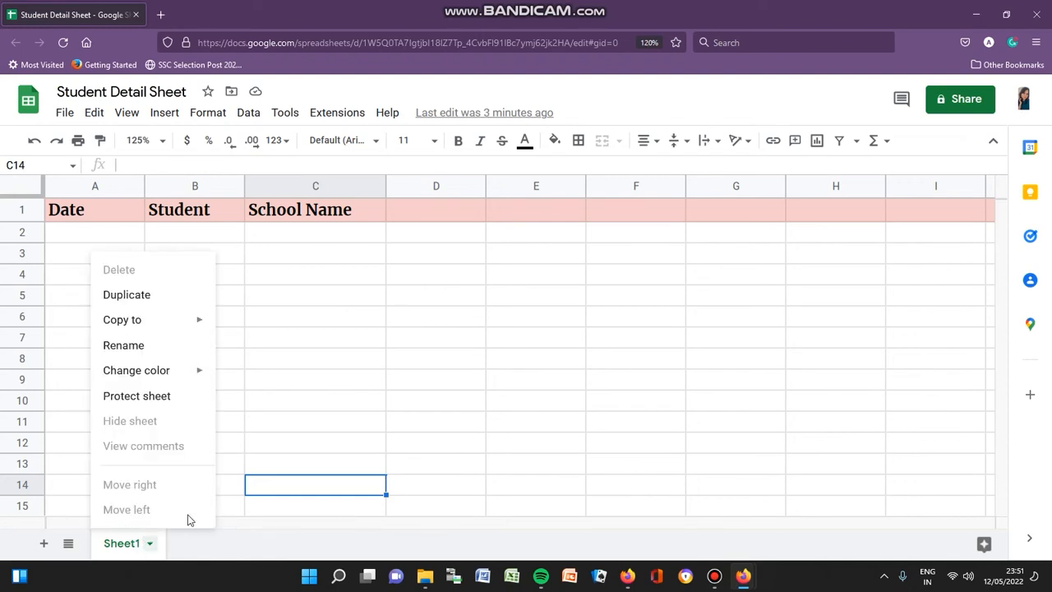
{"action": "left_click", "coordinate": [330, 448]}
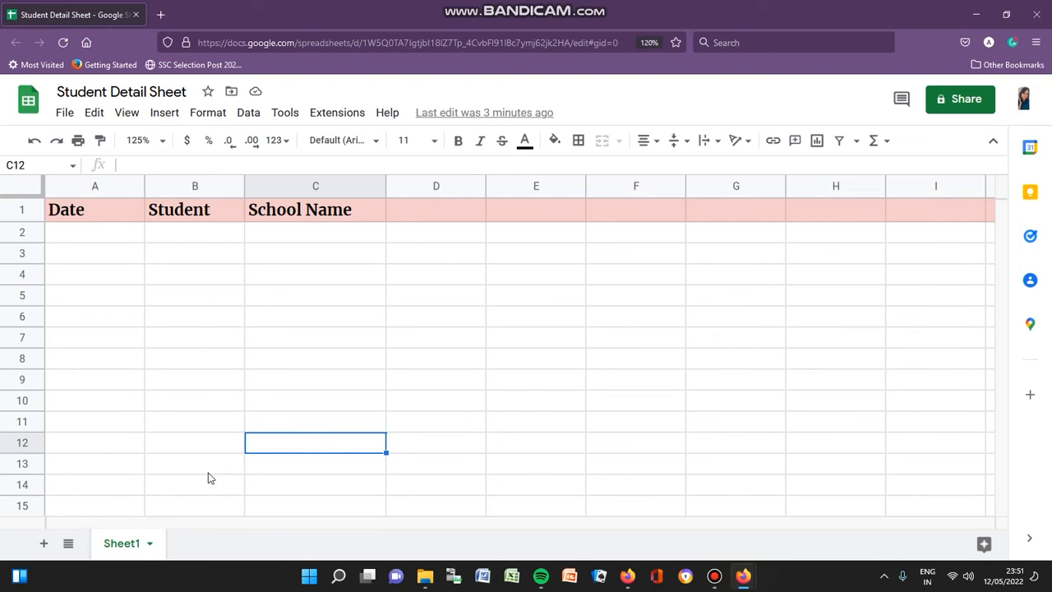
- Rename the Sheet1 tab as "Class 5th"
{"action": "right_click", "coordinate": [137, 546]}
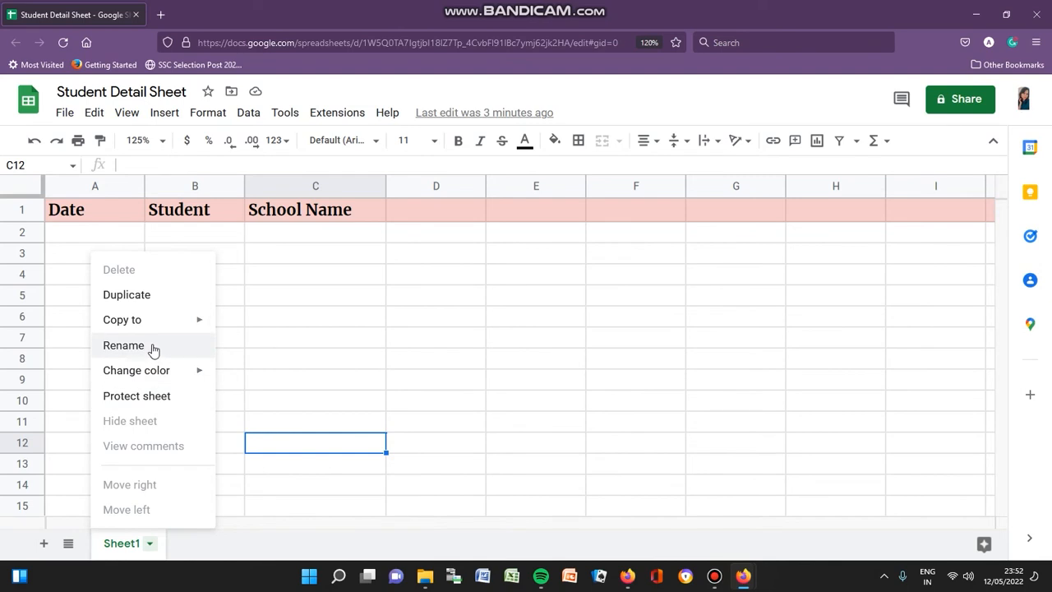
{"action": "left_click", "coordinate": [123, 346]}
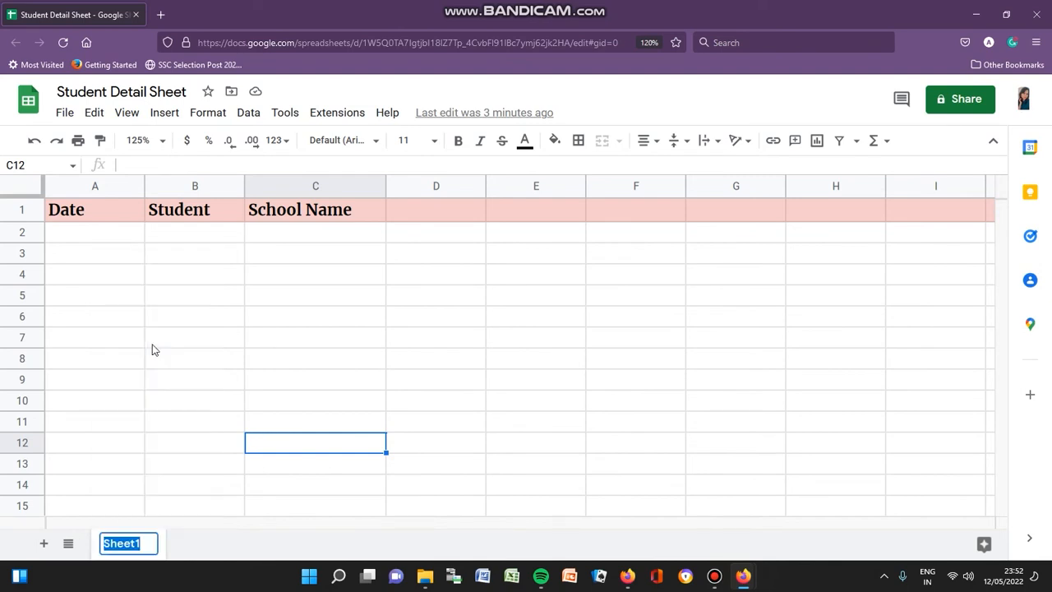
{"action": "key", "text": "BackSpace"}
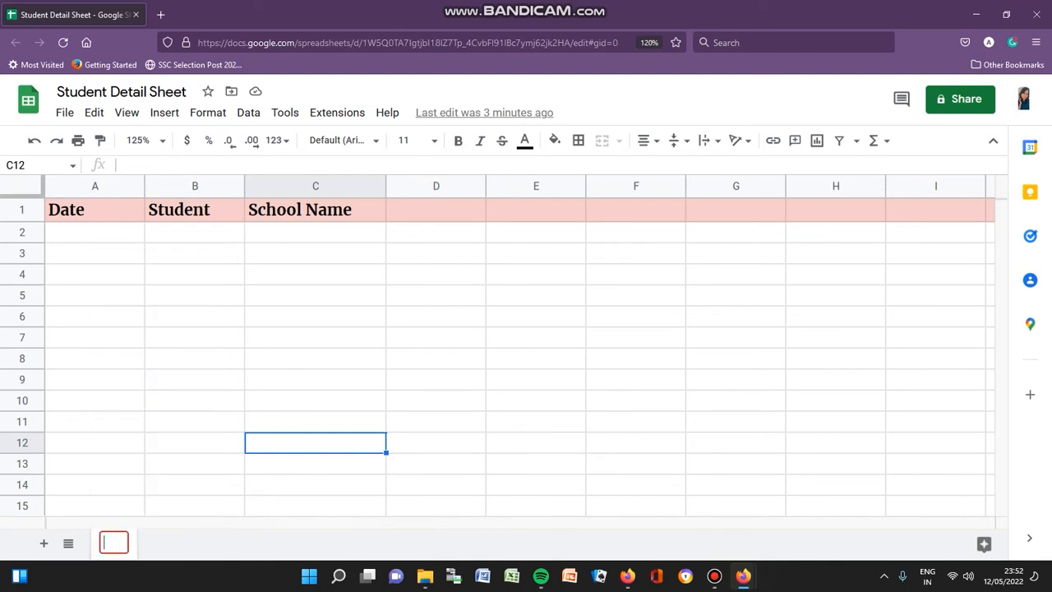
{"action": "type", "text": "Cla"}
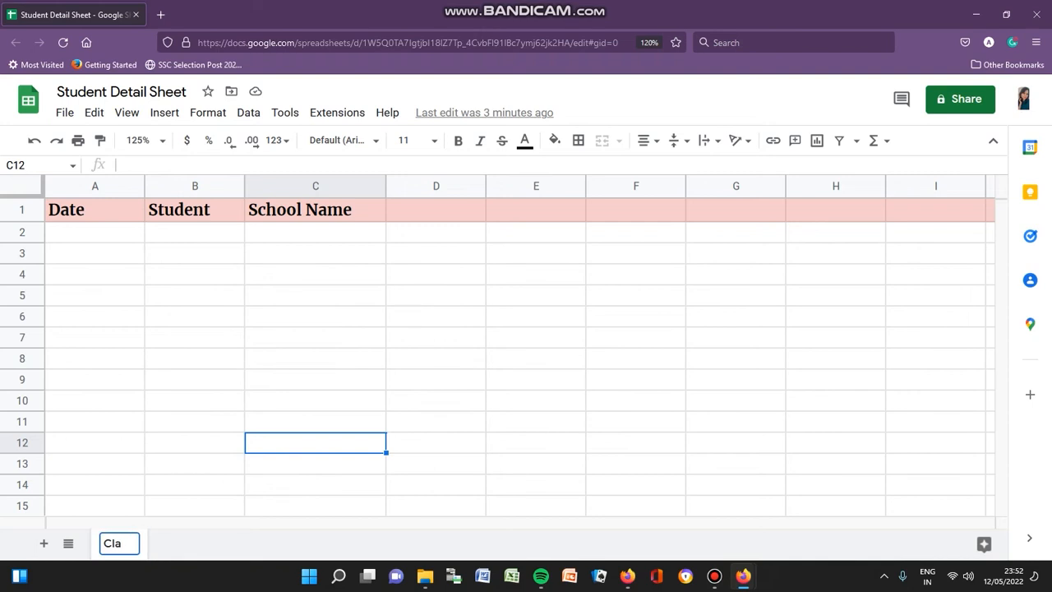
{"action": "type", "text": "ss 5th"}
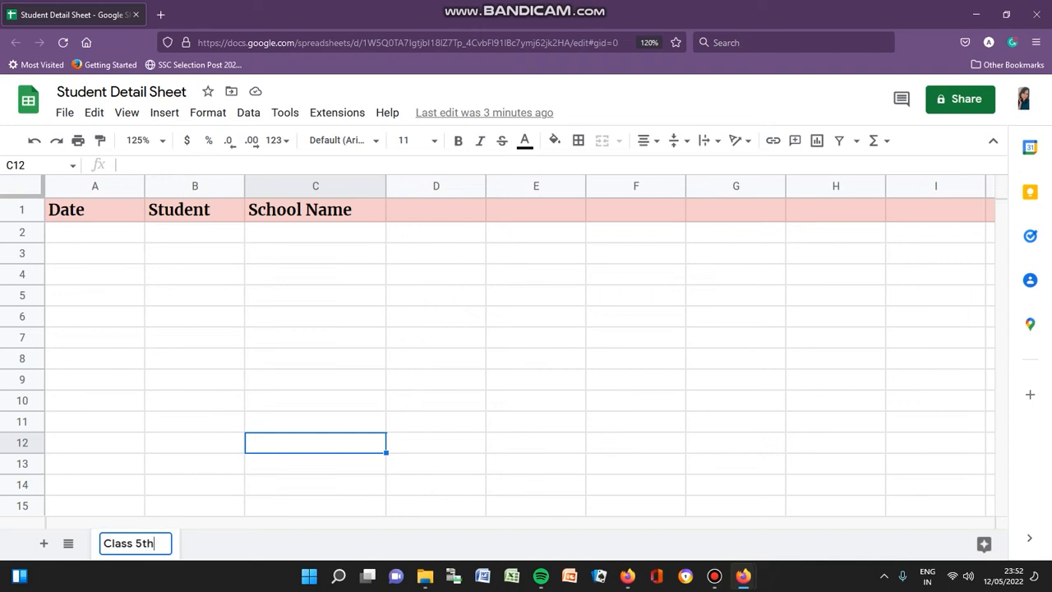
{"action": "left_click", "coordinate": [152, 349]}
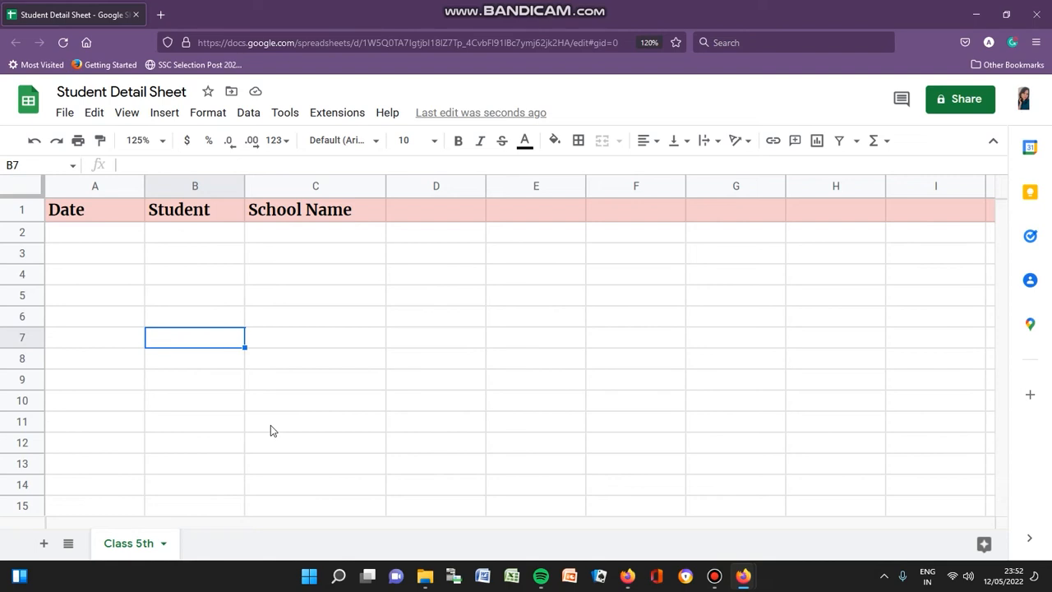
- Add a new sheet to the spreadsheet and name it "Home page"
{"action": "left_click", "coordinate": [44, 544]}
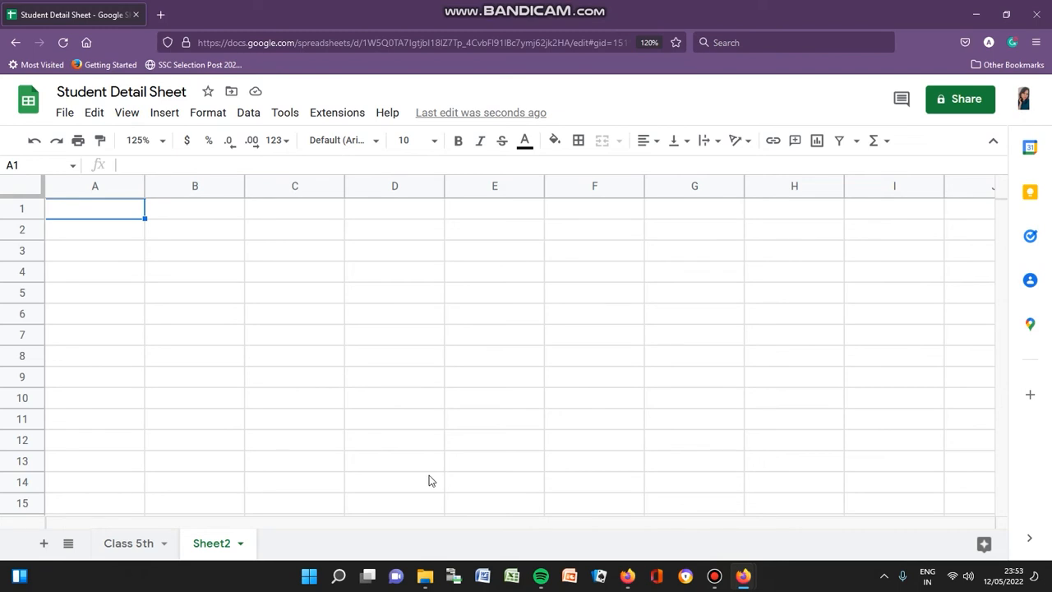
{"action": "right_click", "coordinate": [209, 544]}
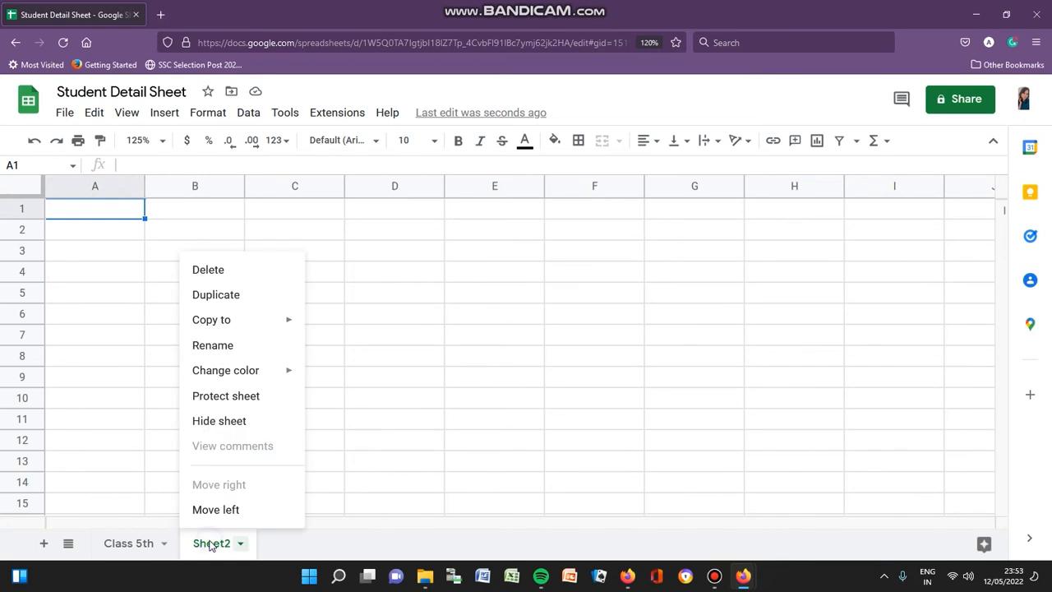
{"action": "left_click", "coordinate": [218, 352]}
{"action": "key", "text": "BackSpace"}
{"action": "type", "text": "Home "}
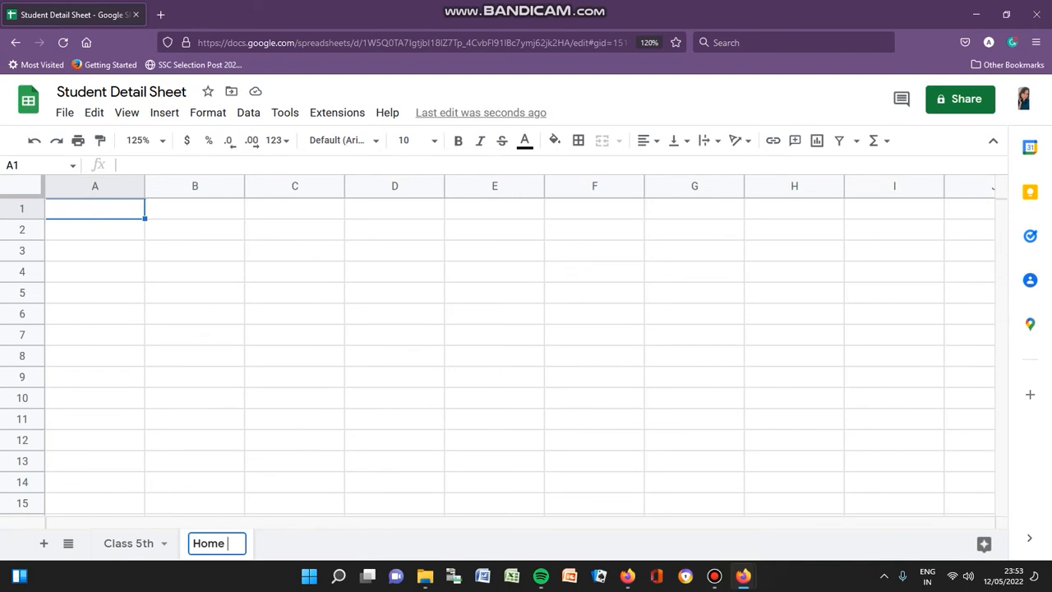
{"action": "type", "text": "page"}
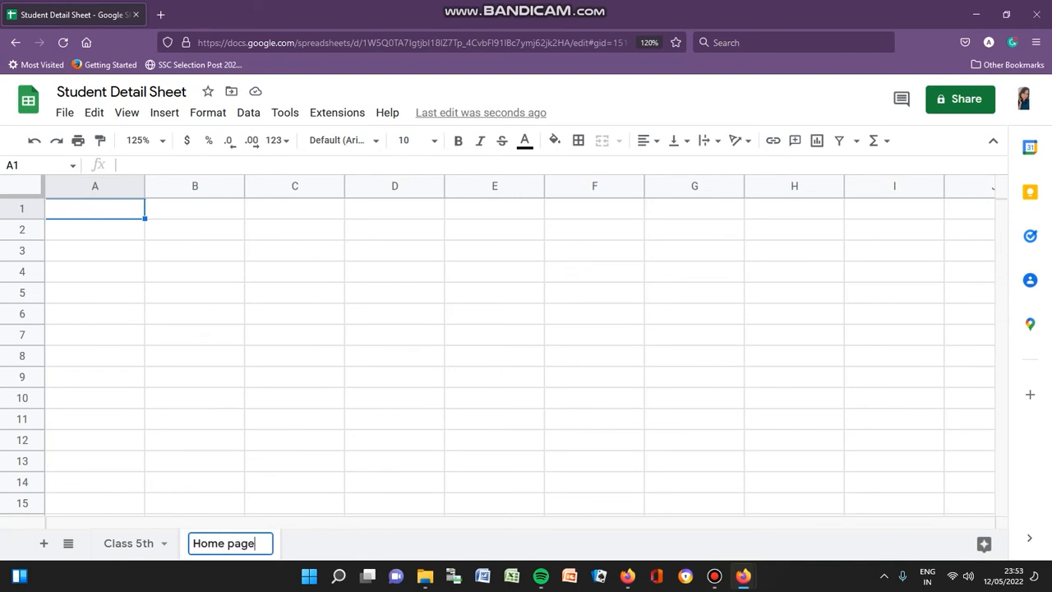
{"action": "left_click", "coordinate": [246, 337]}
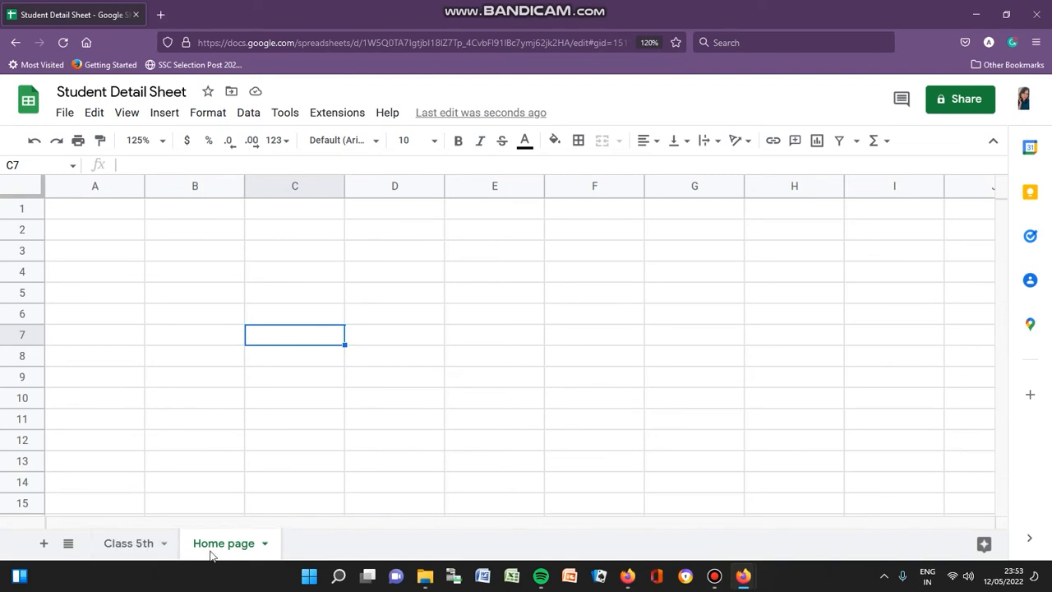
- Reorder the sheets so that Class 5th comes after Home page
{"action": "left_click", "coordinate": [117, 550]}
{"action": "left_click_drag", "start_coordinate": [166, 547], "coordinate": [293, 554]}
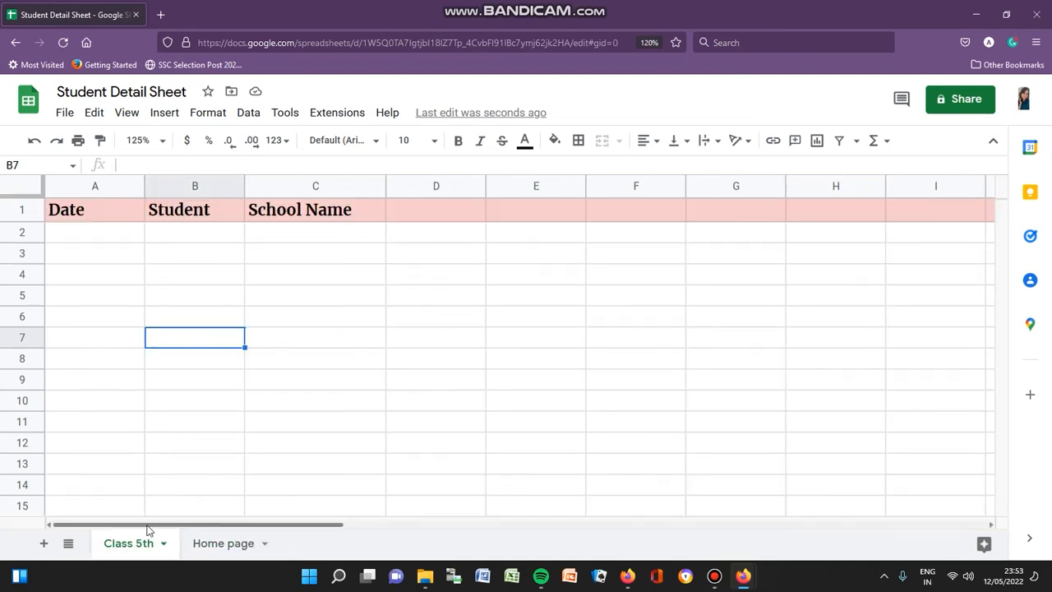
{"action": "left_click_drag", "start_coordinate": [143, 543], "coordinate": [288, 546]}
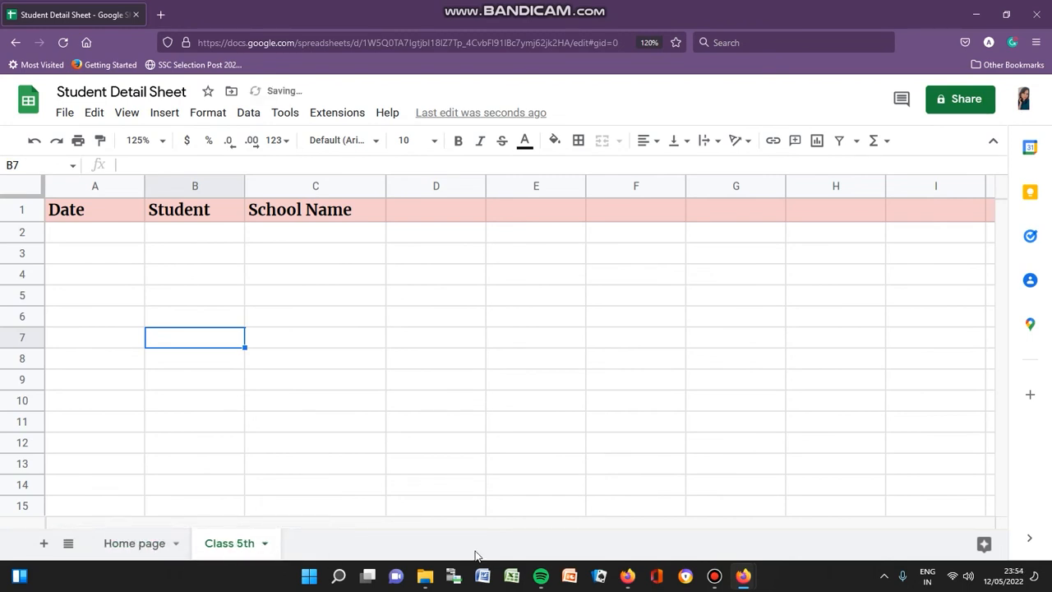
{"action": "left_click", "coordinate": [160, 548]}
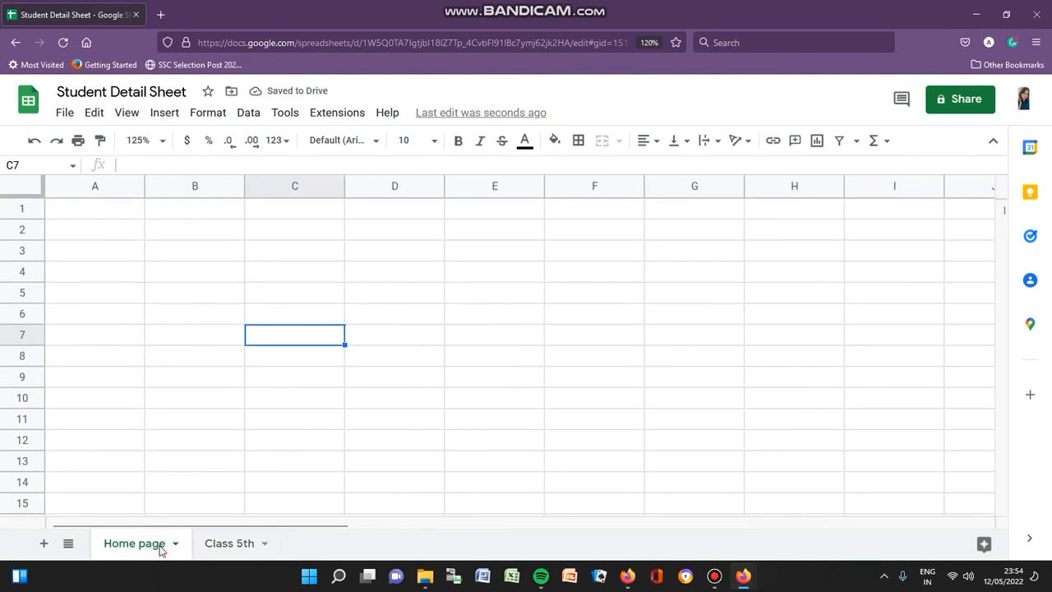
{"action": "left_click", "coordinate": [246, 549]}
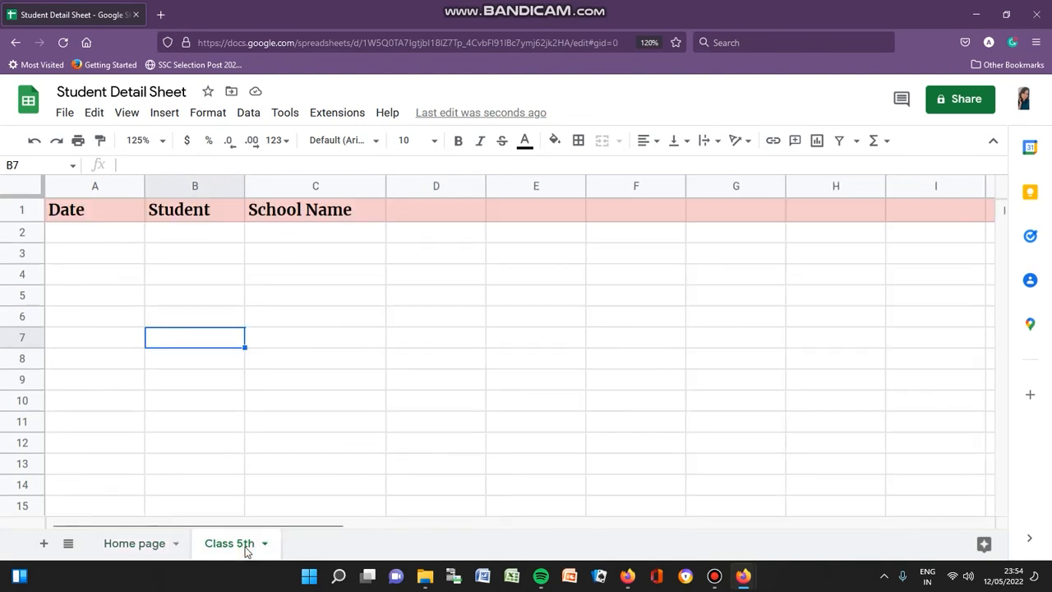
- Merge cells A1:G2 on the Home page sheet and enter the heading "Delhi Public School" in the merged cell
{"action": "left_click", "coordinate": [162, 549]}
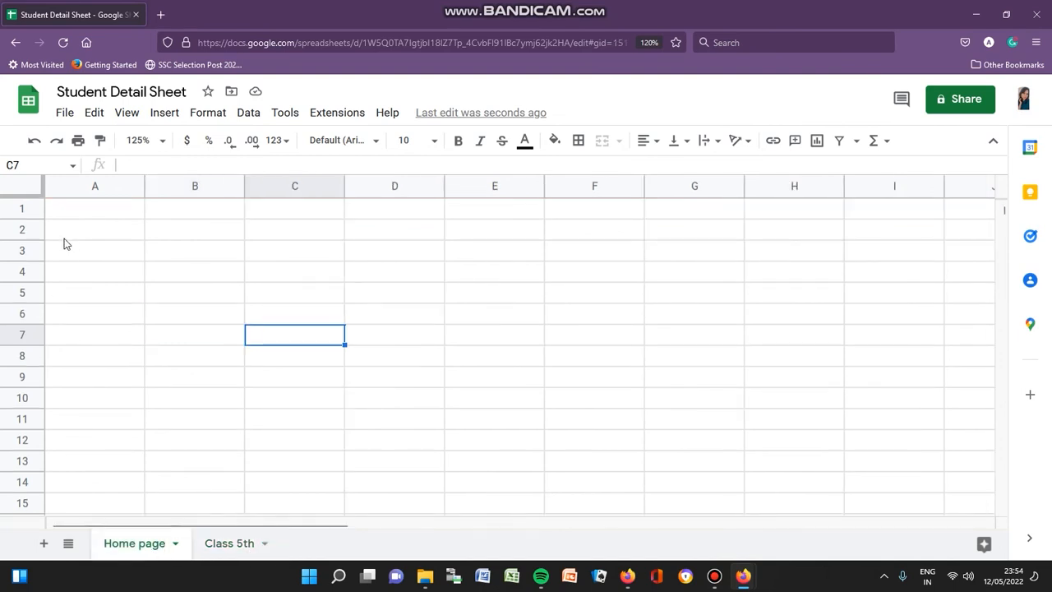
{"action": "left_click_drag", "start_coordinate": [50, 215], "coordinate": [740, 243]}
{"action": "left_click", "coordinate": [609, 148]}
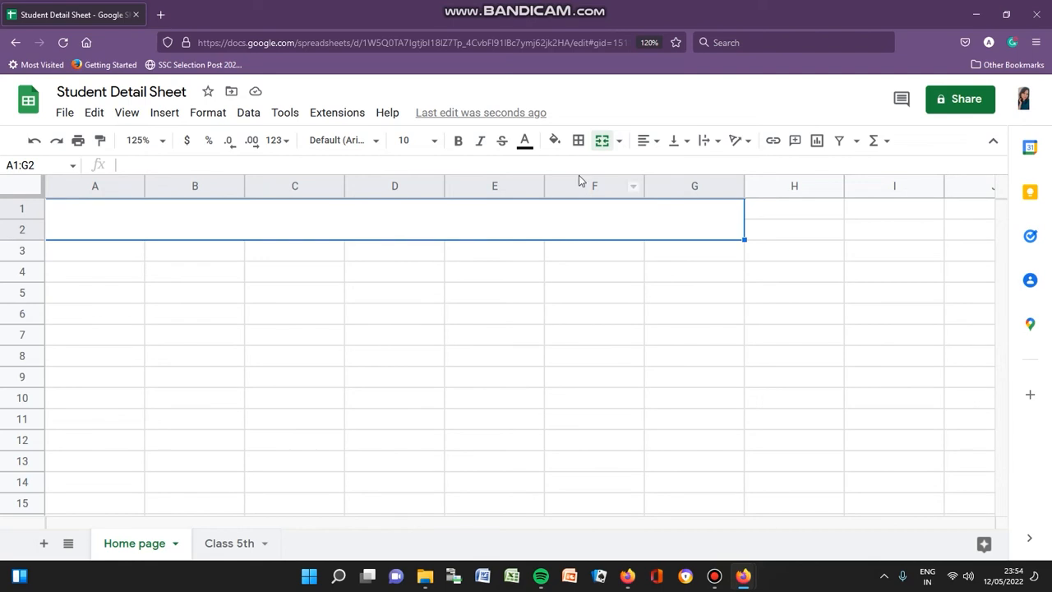
{"action": "left_click", "coordinate": [323, 219]}
{"action": "left_click", "coordinate": [323, 219]}
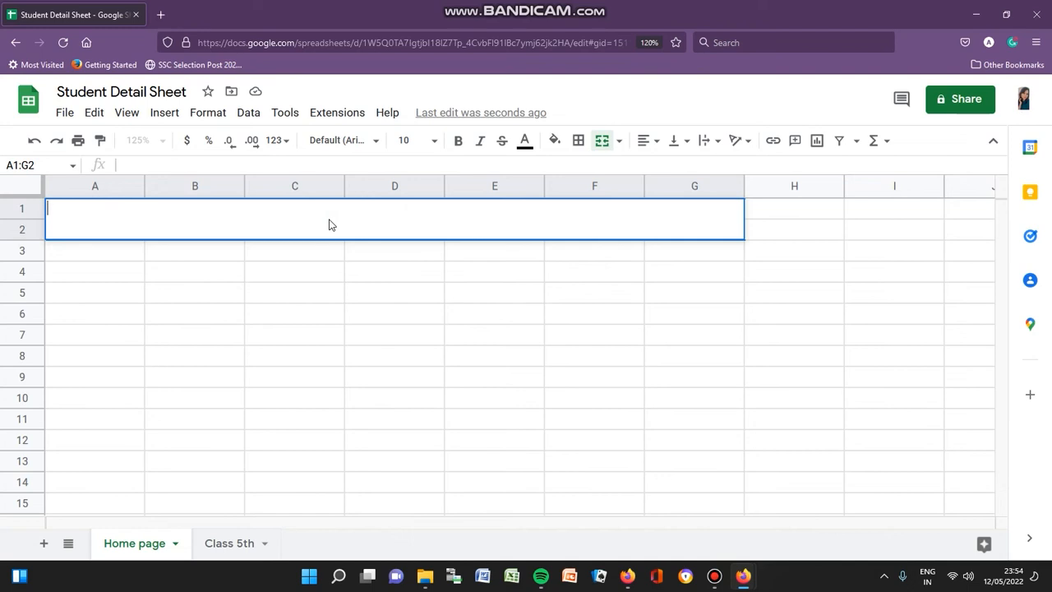
{"action": "type", "text": "Delhi Public"}
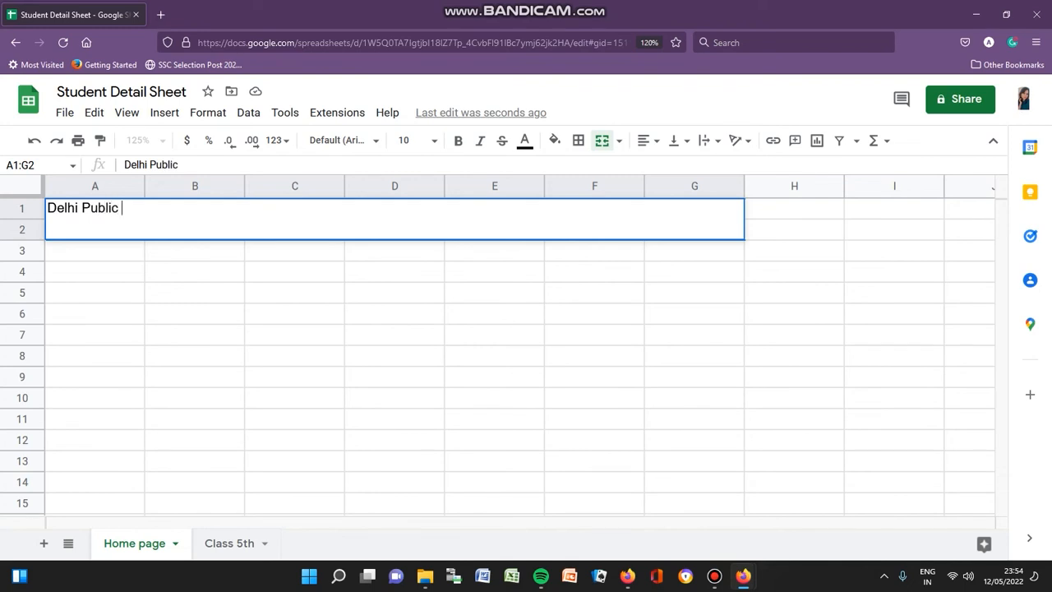
{"action": "type", "text": " School"}
{"action": "left_click", "coordinate": [274, 313]}
- Centre the "Delhi Public School" heading horizontally and align it vertically to the middle of its merged cell
{"action": "left_click", "coordinate": [232, 233]}
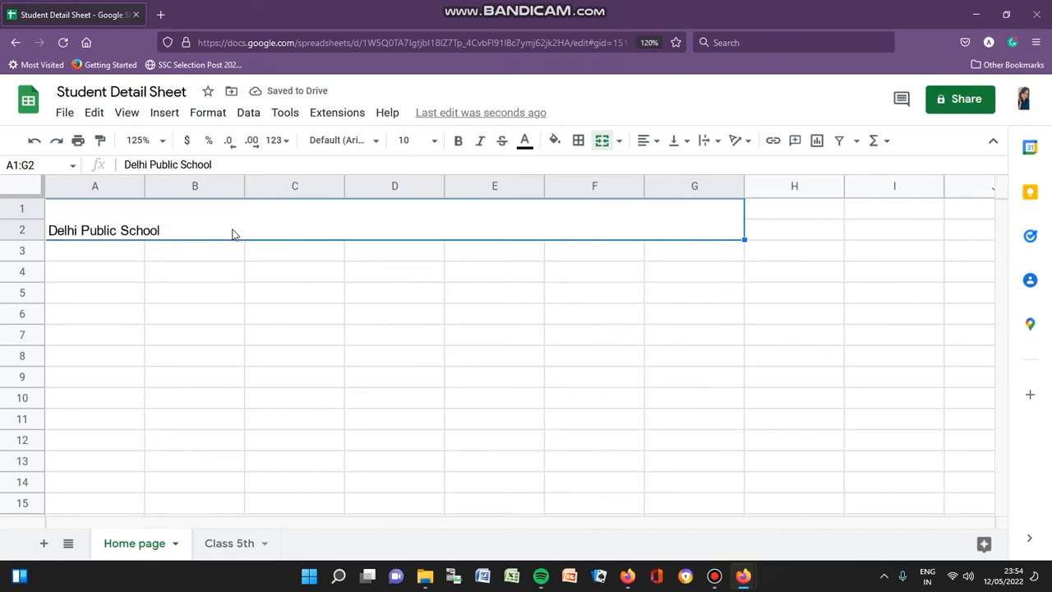
{"action": "double_click", "coordinate": [233, 233]}
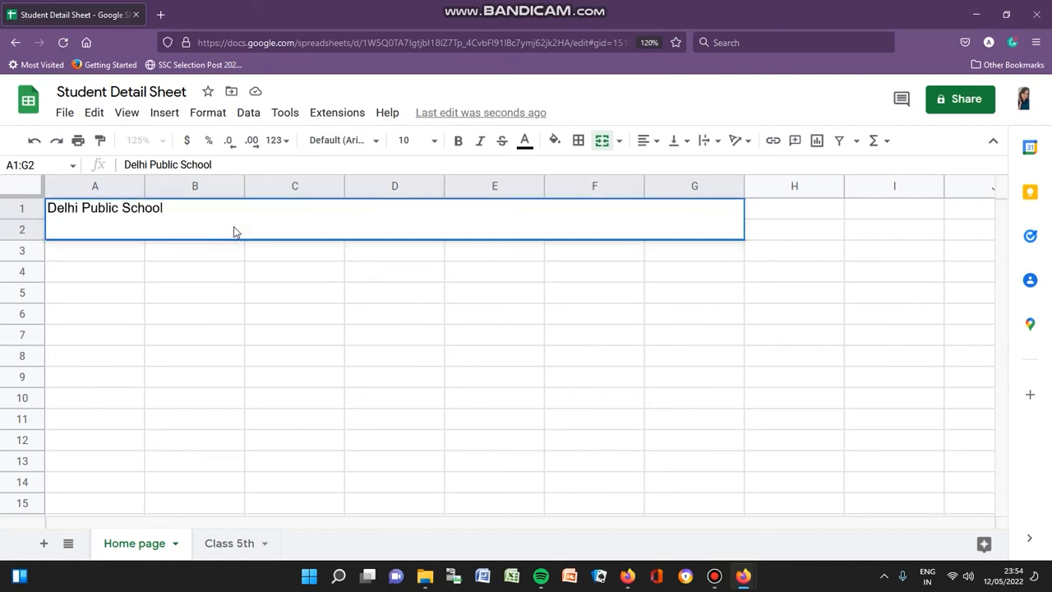
{"action": "triple_click", "coordinate": [239, 217]}
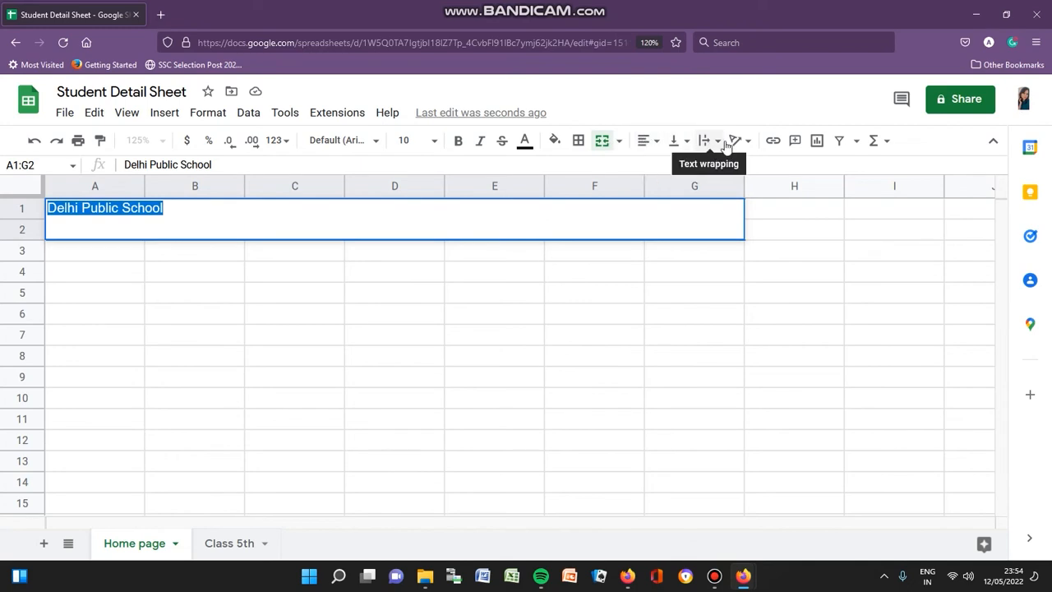
{"action": "left_click", "coordinate": [644, 140]}
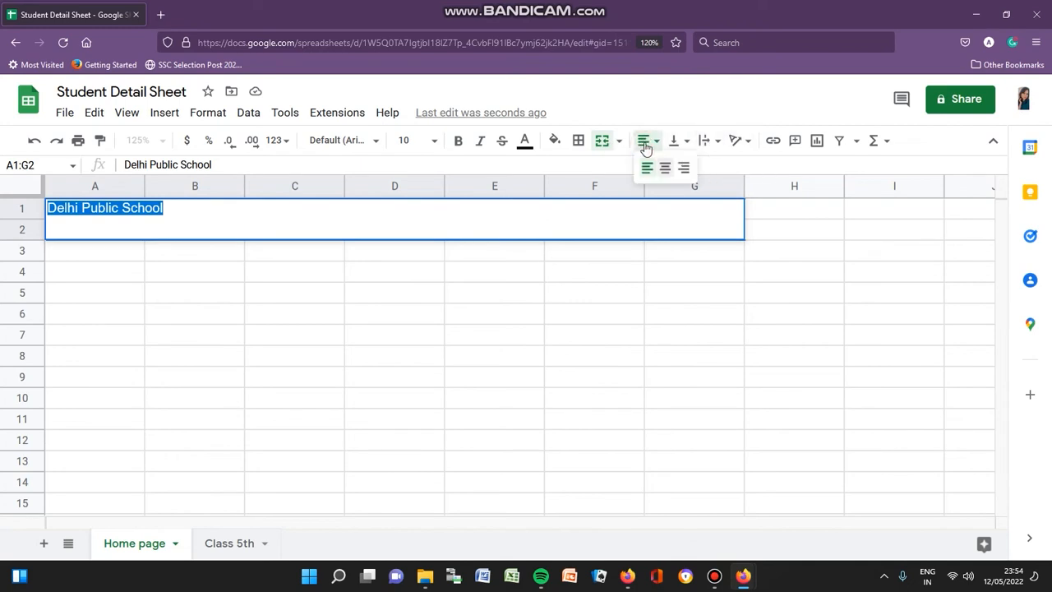
{"action": "left_click", "coordinate": [670, 171]}
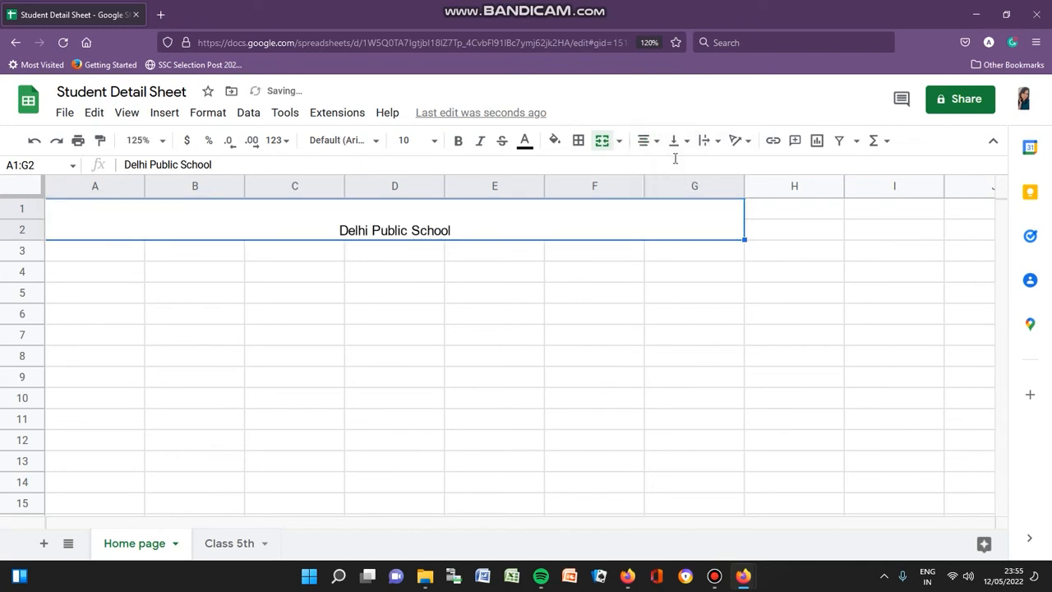
{"action": "left_click", "coordinate": [688, 143]}
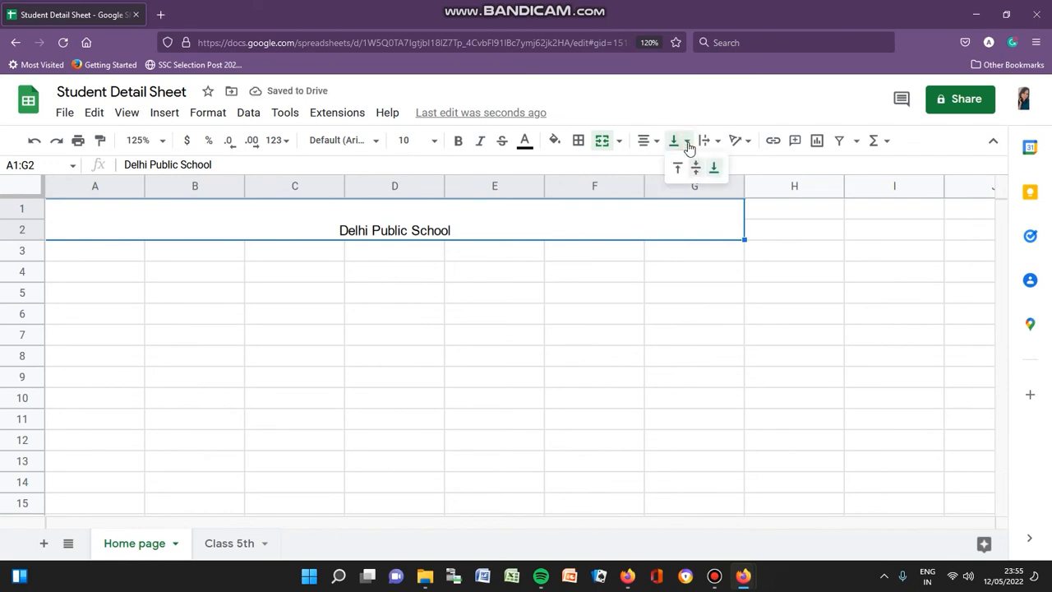
{"action": "left_click", "coordinate": [695, 168]}
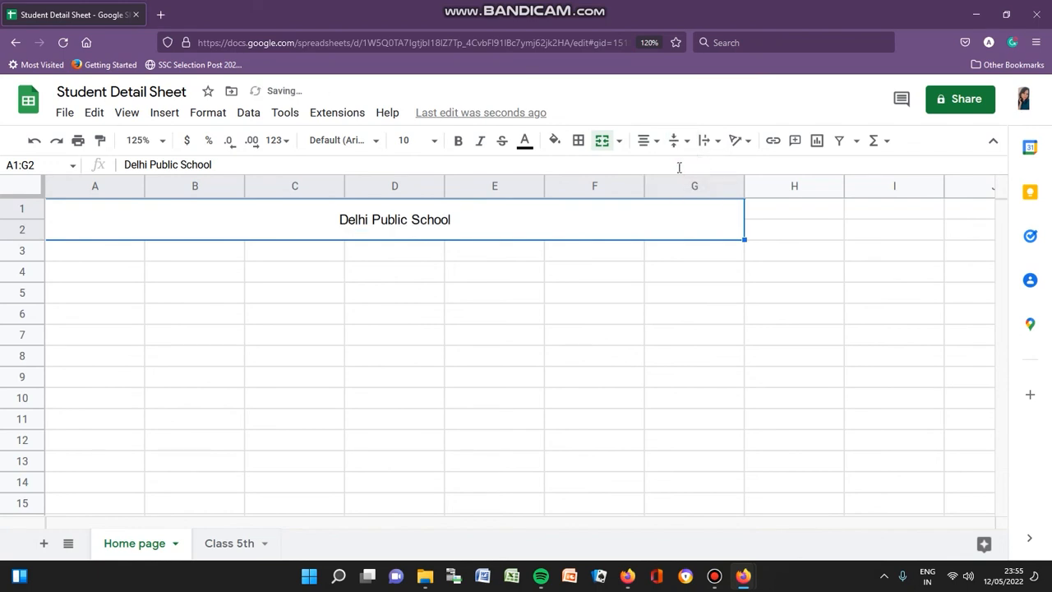
- Try to enlarge the "Delhi Public School" heading text to font size 18 and to 24
{"action": "double_click", "coordinate": [524, 227]}
{"action": "double_click", "coordinate": [521, 228]}
{"action": "left_click", "coordinate": [521, 228]}
{"action": "left_click", "coordinate": [502, 205]}
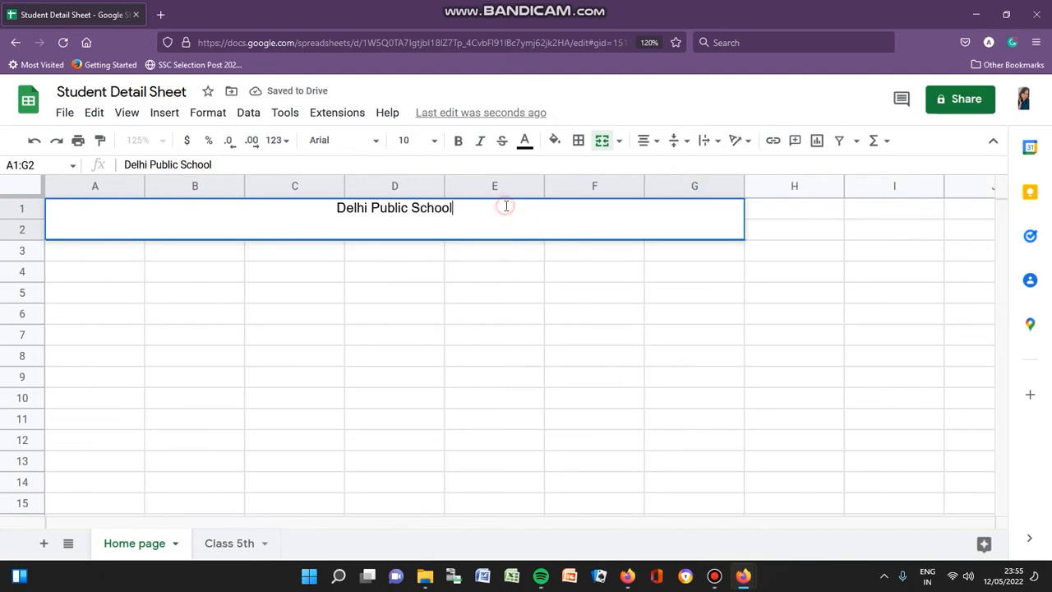
{"action": "triple_click", "coordinate": [506, 220]}
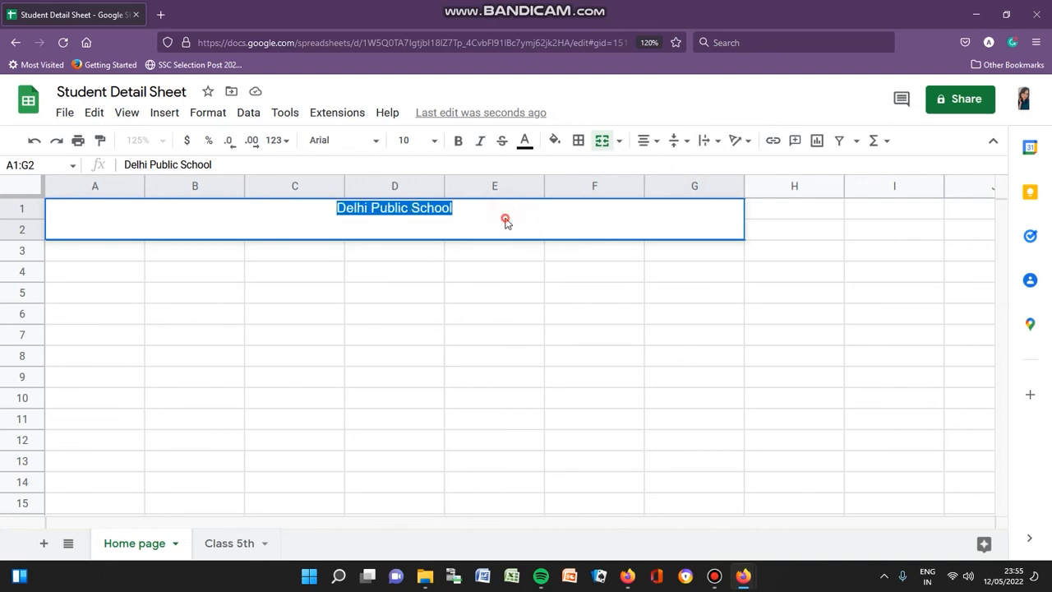
{"action": "left_click", "coordinate": [433, 145]}
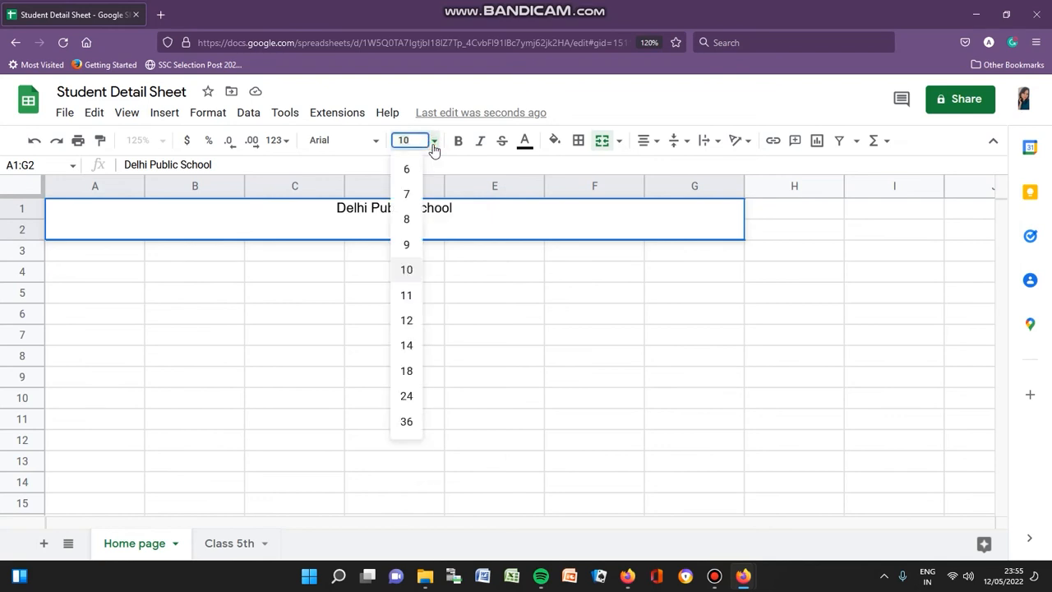
{"action": "left_click", "coordinate": [407, 371]}
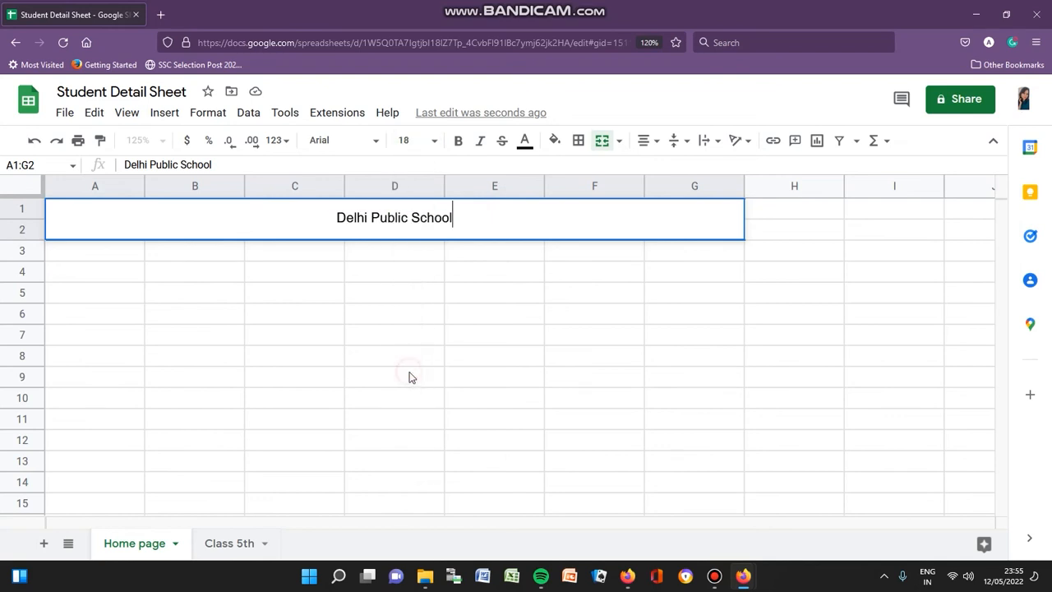
{"action": "left_click", "coordinate": [434, 141]}
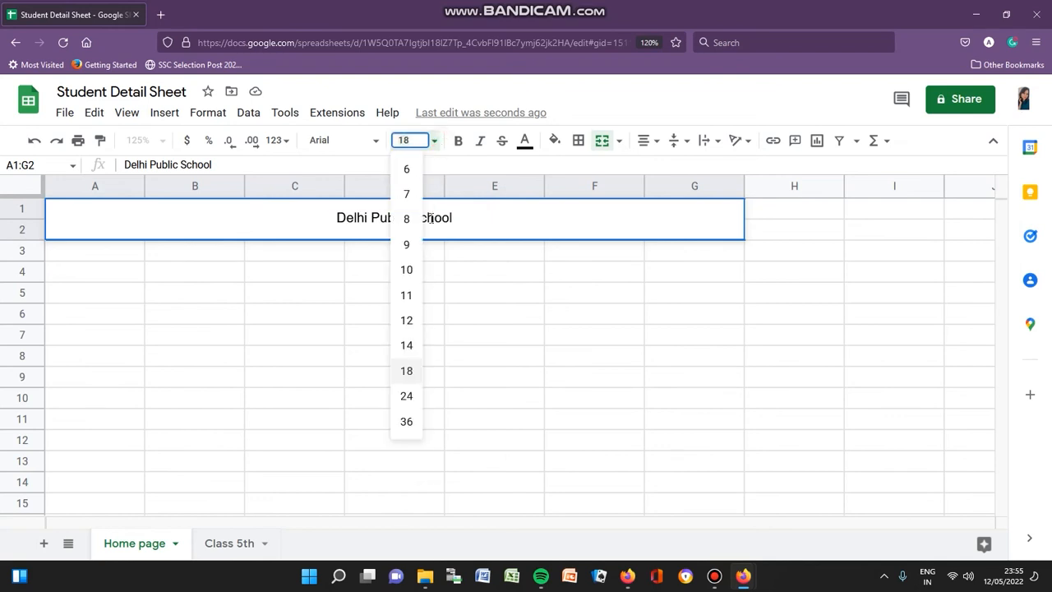
{"action": "left_click", "coordinate": [405, 396]}
- Select the whole "Delhi Public School" heading text and set its font size to 18
{"action": "double_click", "coordinate": [469, 223]}
{"action": "triple_click", "coordinate": [469, 225]}
{"action": "left_click", "coordinate": [434, 140]}
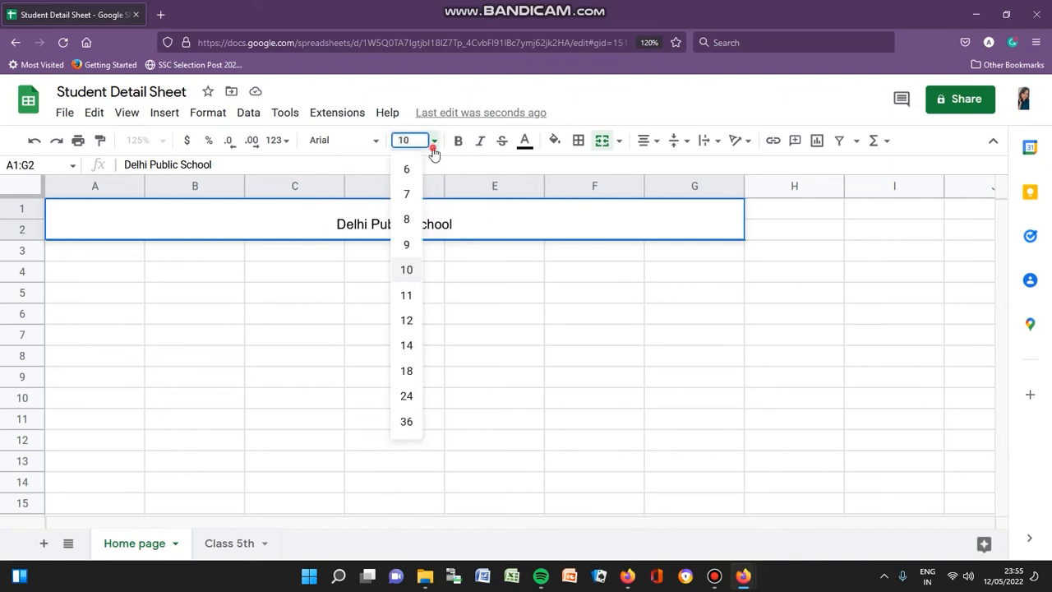
{"action": "left_click", "coordinate": [408, 371]}
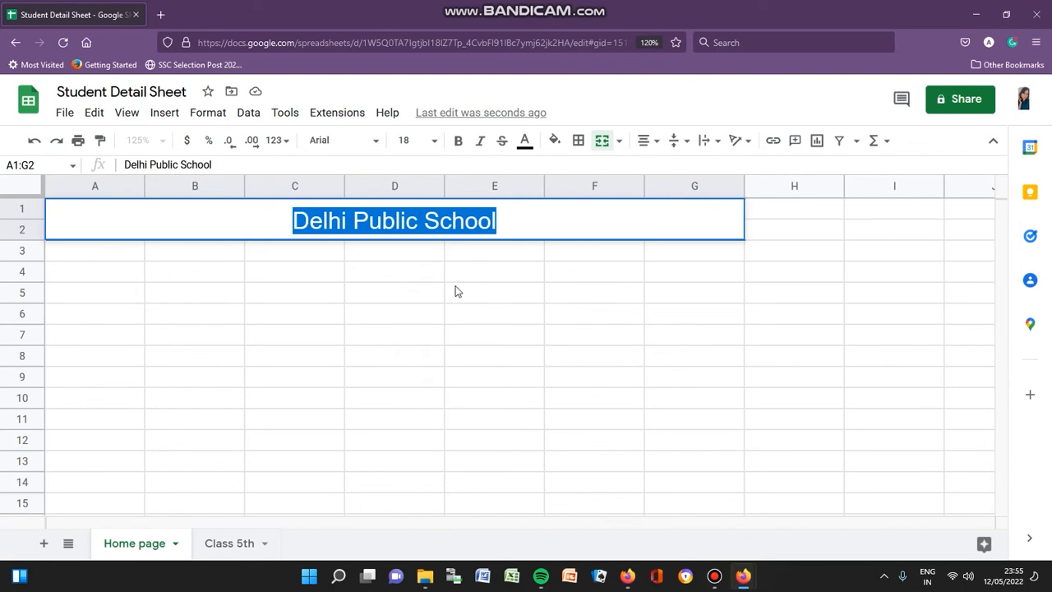
- Make the "Delhi Public School" heading bold and set its font to Merriweather
{"action": "left_click", "coordinate": [460, 143]}
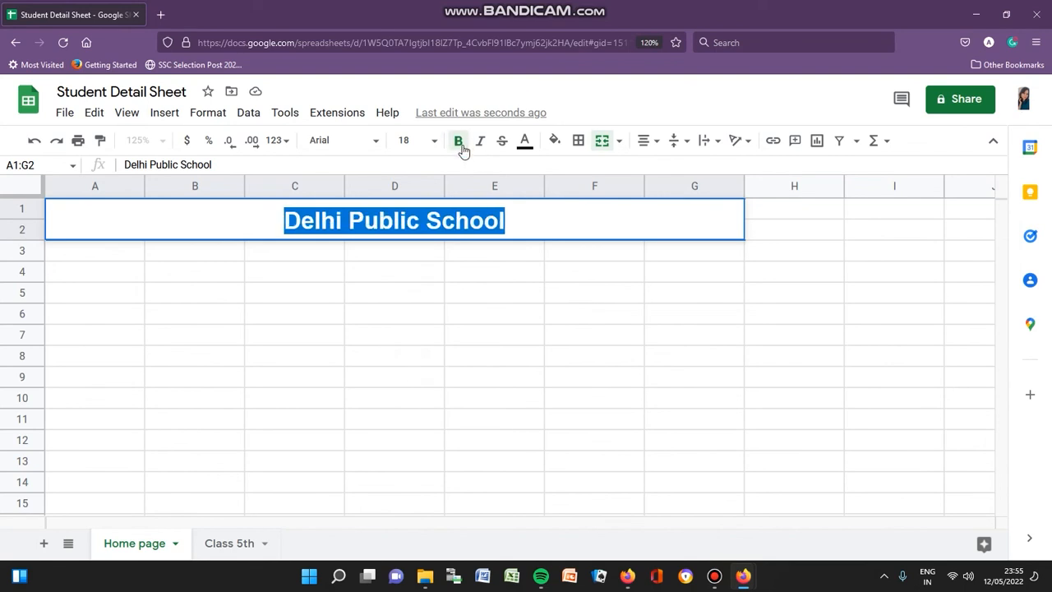
{"action": "left_click", "coordinate": [381, 145]}
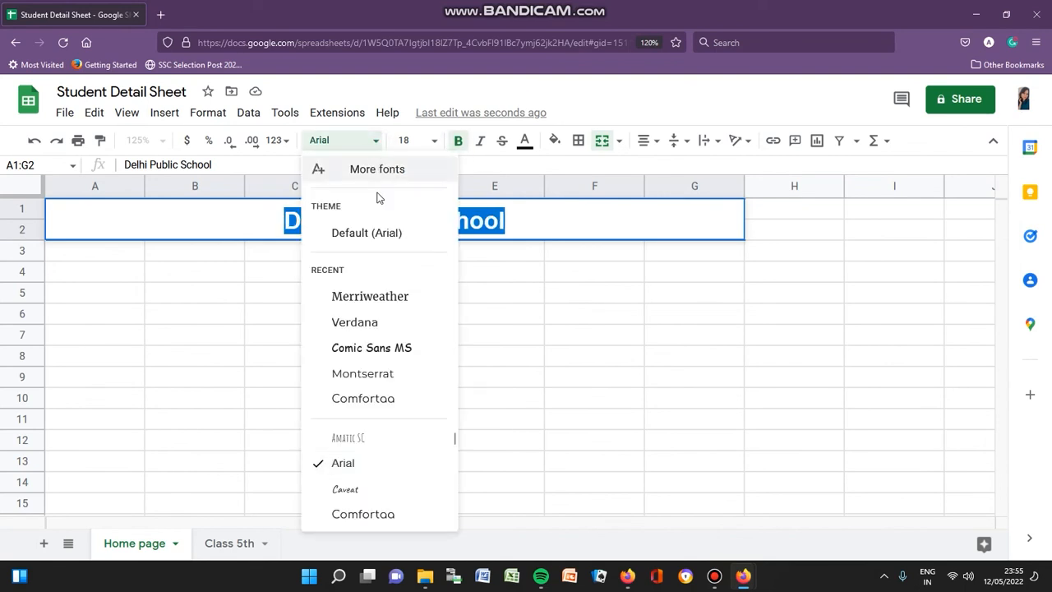
{"action": "left_click", "coordinate": [364, 306]}
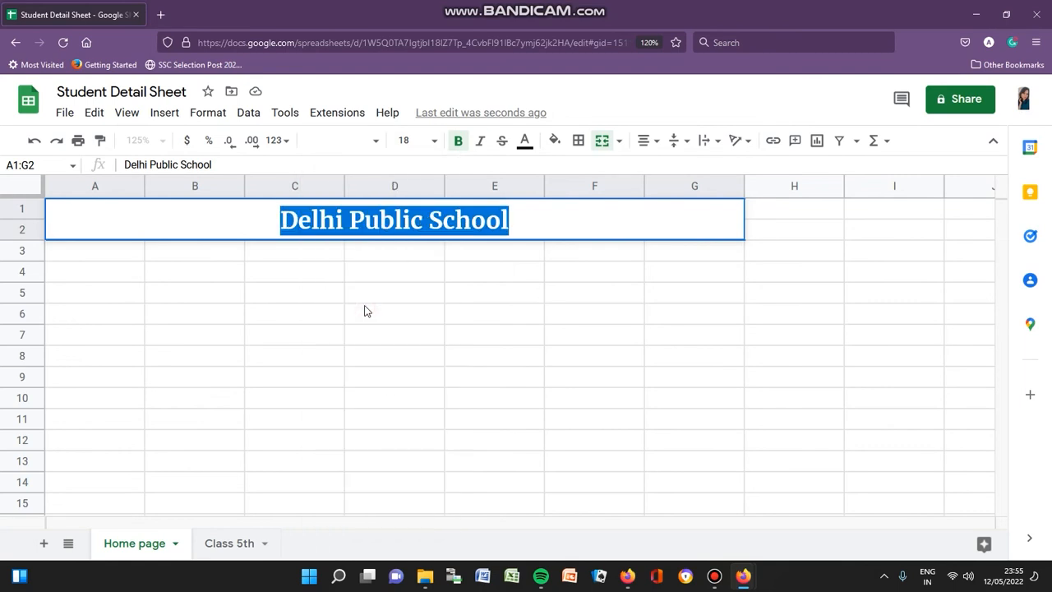
- Fill the merged "Delhi Public School" heading cell with a light yellow background colour
{"action": "left_click", "coordinate": [556, 151]}
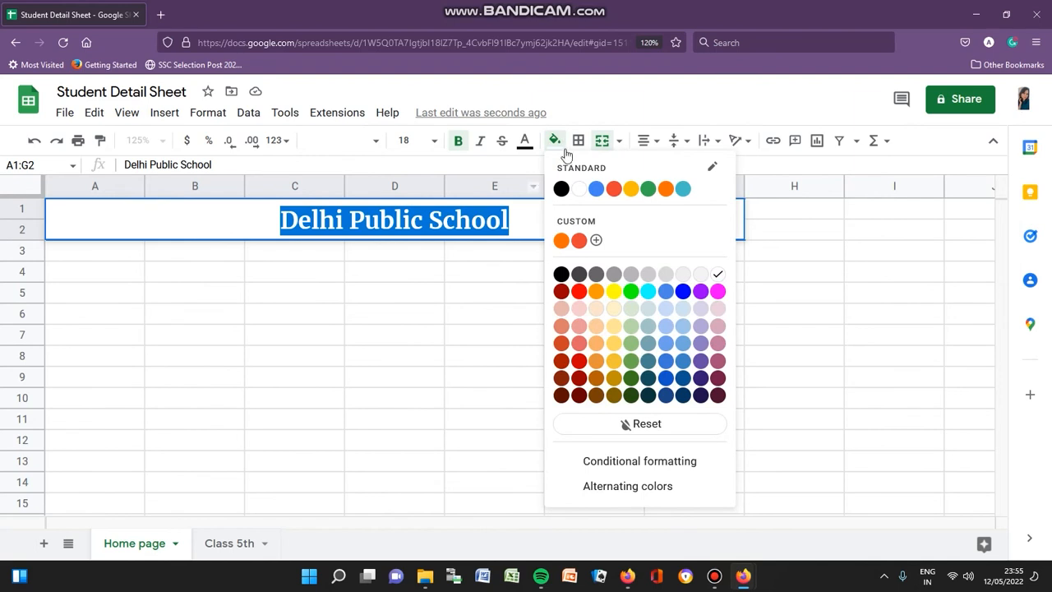
{"action": "left_click", "coordinate": [611, 329]}
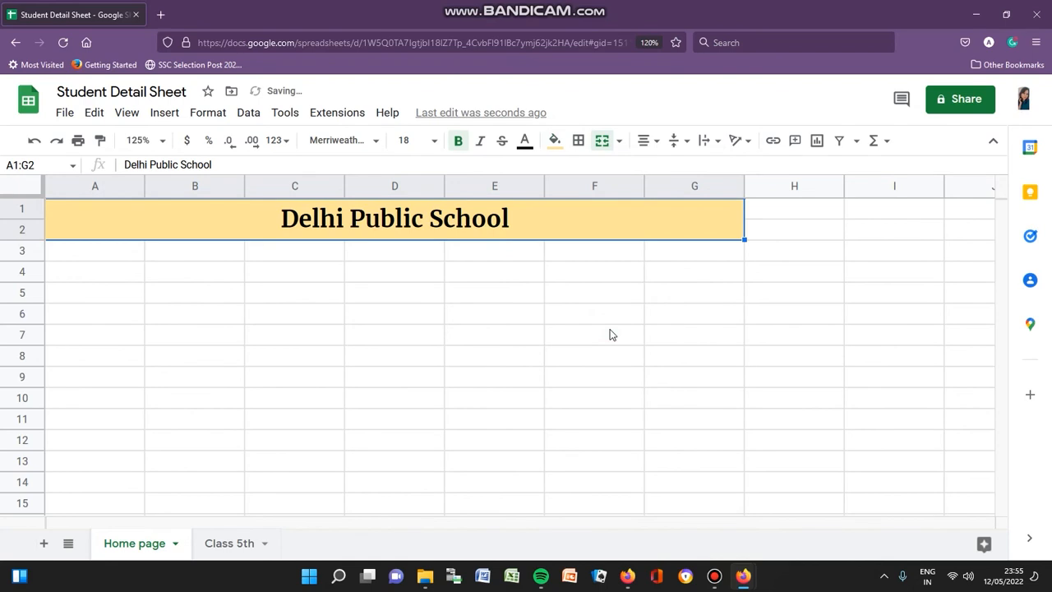
{"action": "left_click", "coordinate": [524, 276]}
{"action": "scroll", "coordinate": [809, 322], "scroll_direction": "down", "scroll_amount": 2}
{"action": "scroll", "coordinate": [809, 323], "scroll_direction": "up", "scroll_amount": 2}
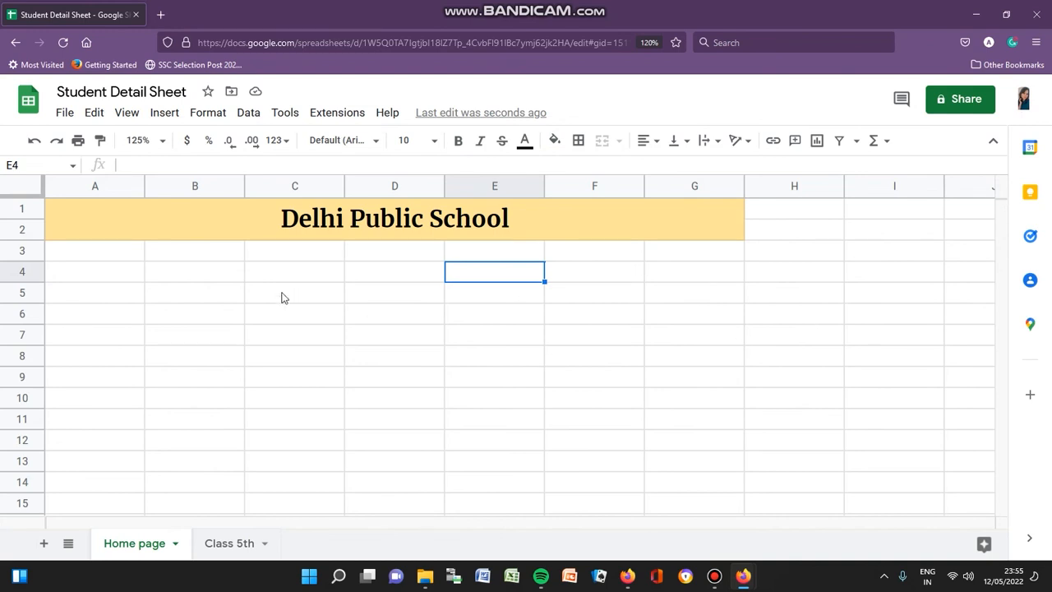
- Select the range A3:G25 below the heading and begin inserting an image over the cells
{"action": "left_click_drag", "start_coordinate": [94, 253], "coordinate": [702, 507]}
{"action": "scroll", "coordinate": [702, 507], "scroll_direction": "up", "scroll_amount": 4}
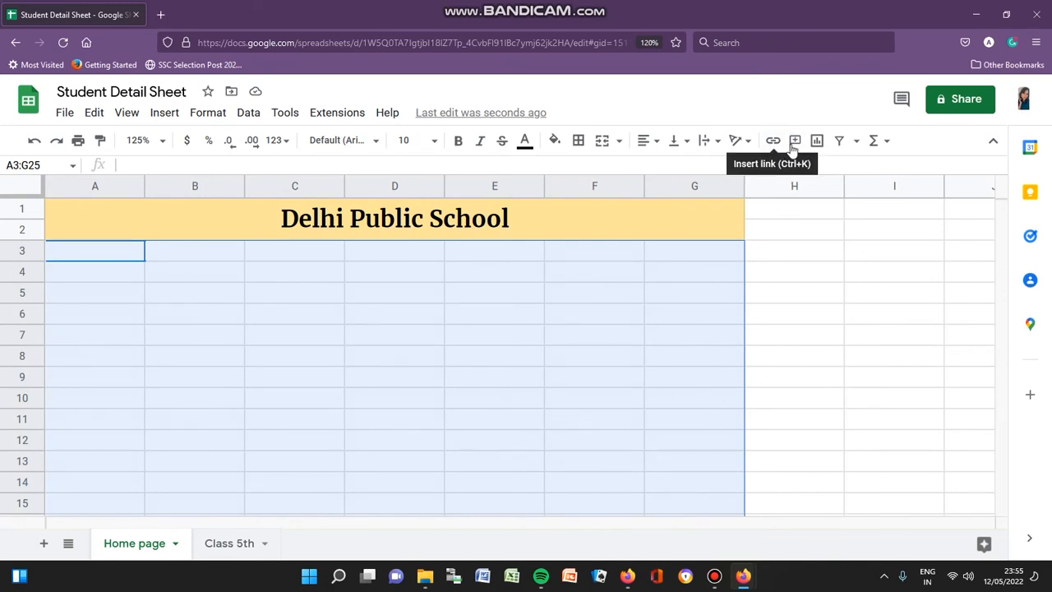
{"action": "left_click", "coordinate": [161, 114]}
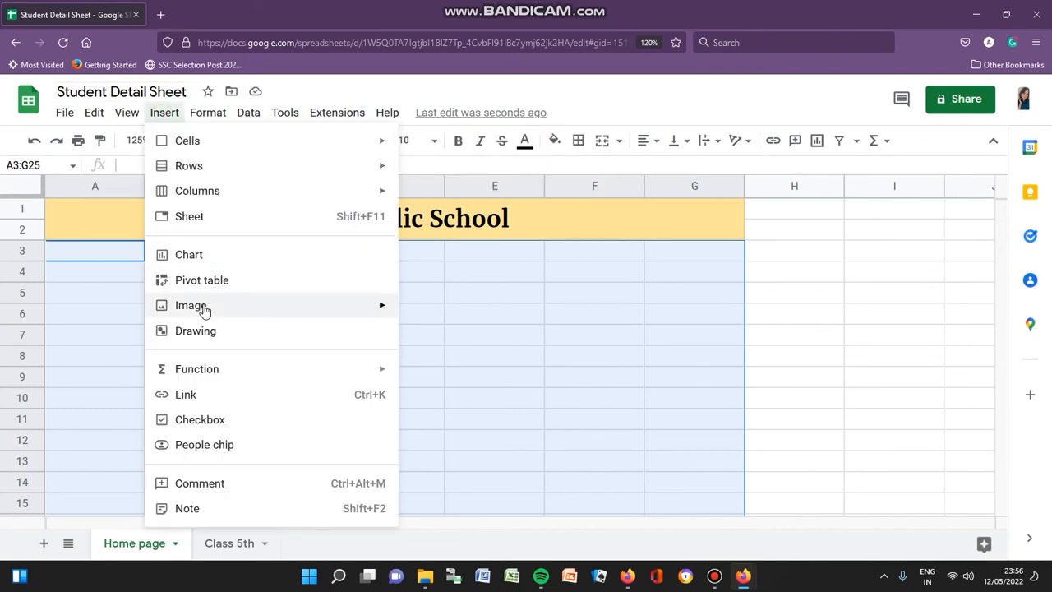
{"action": "mouse_move", "coordinate": [205, 308]}
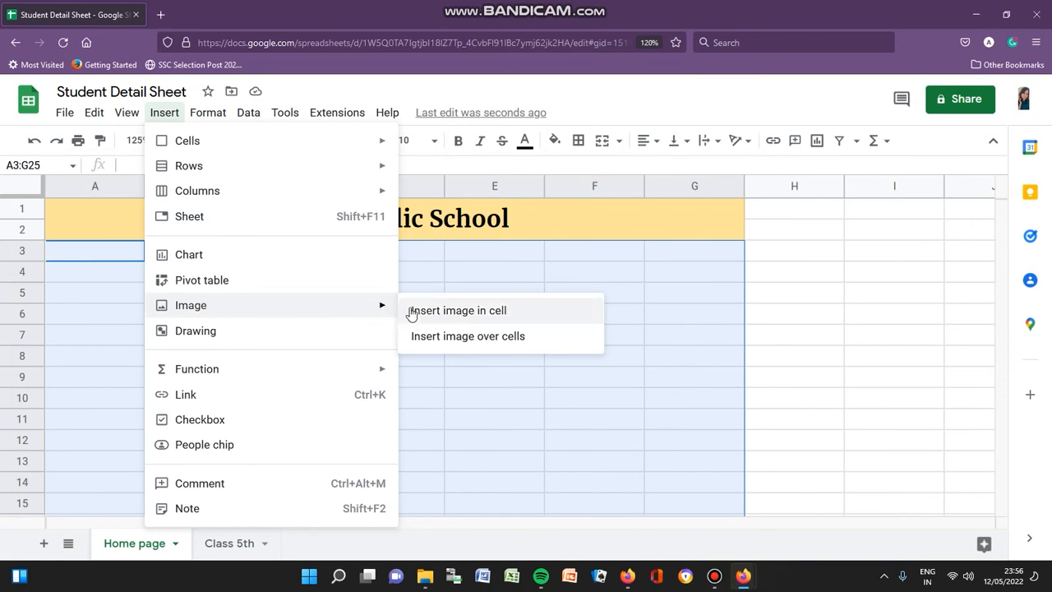
{"action": "left_click", "coordinate": [505, 338]}
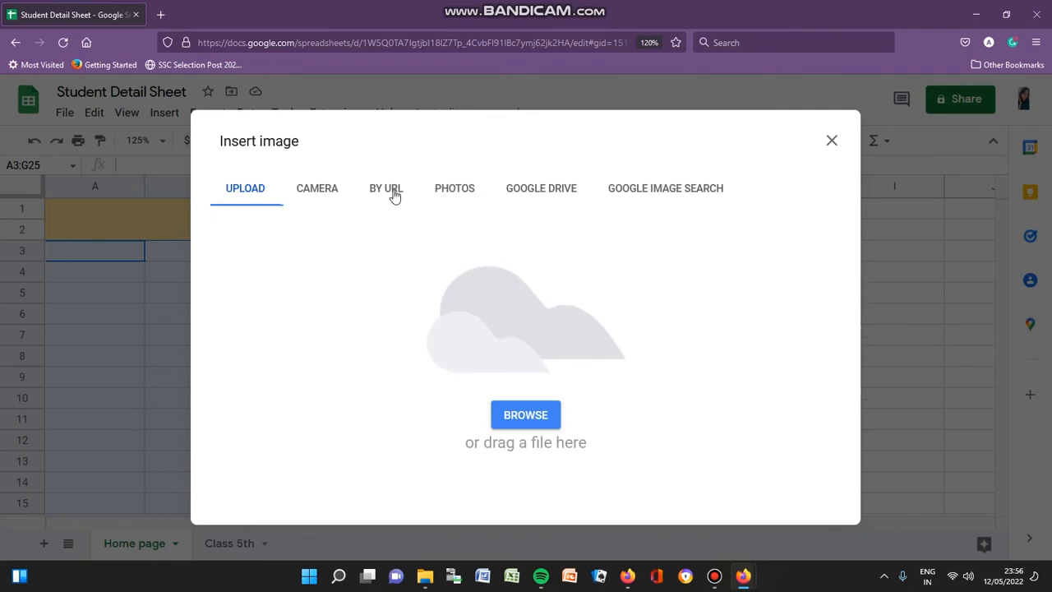
- Search Google Images for "Schools" as the source of the image to insert
{"action": "left_click", "coordinate": [661, 188]}
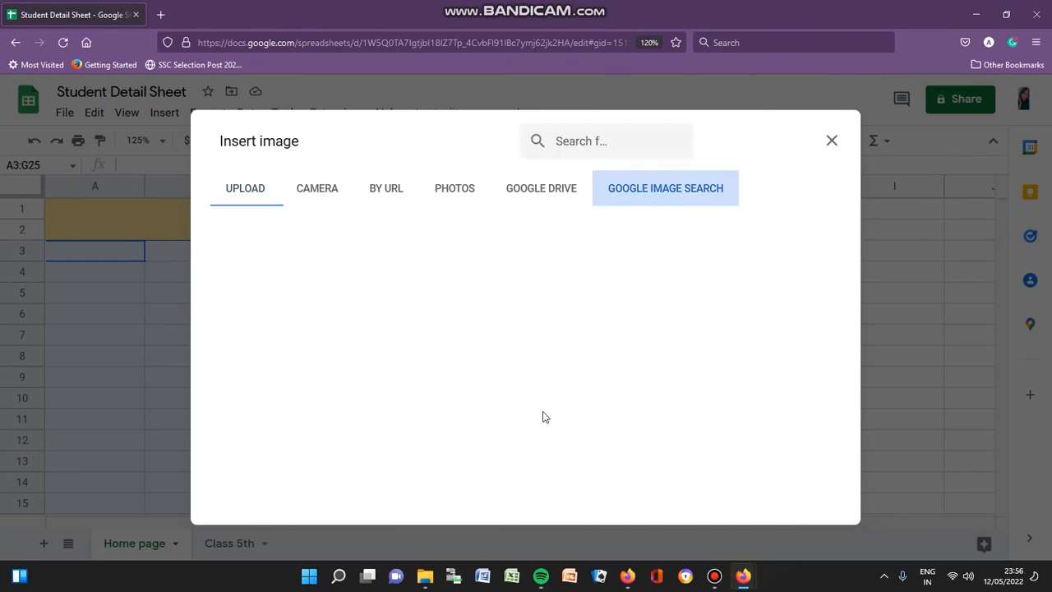
{"action": "left_click", "coordinate": [509, 142]}
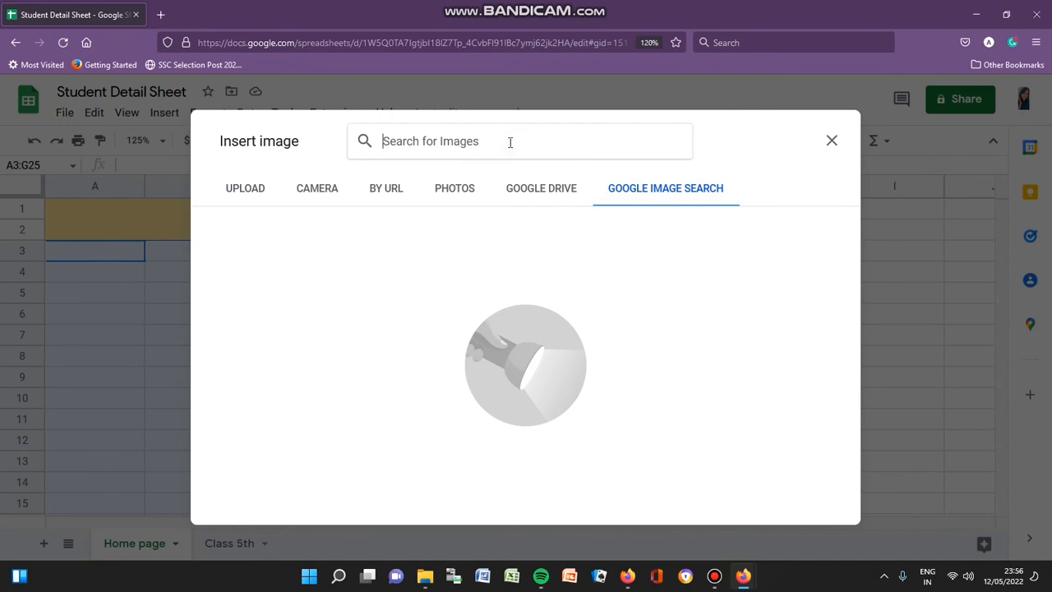
{"action": "type", "text": "Schools"}
{"action": "key", "text": "Return"}
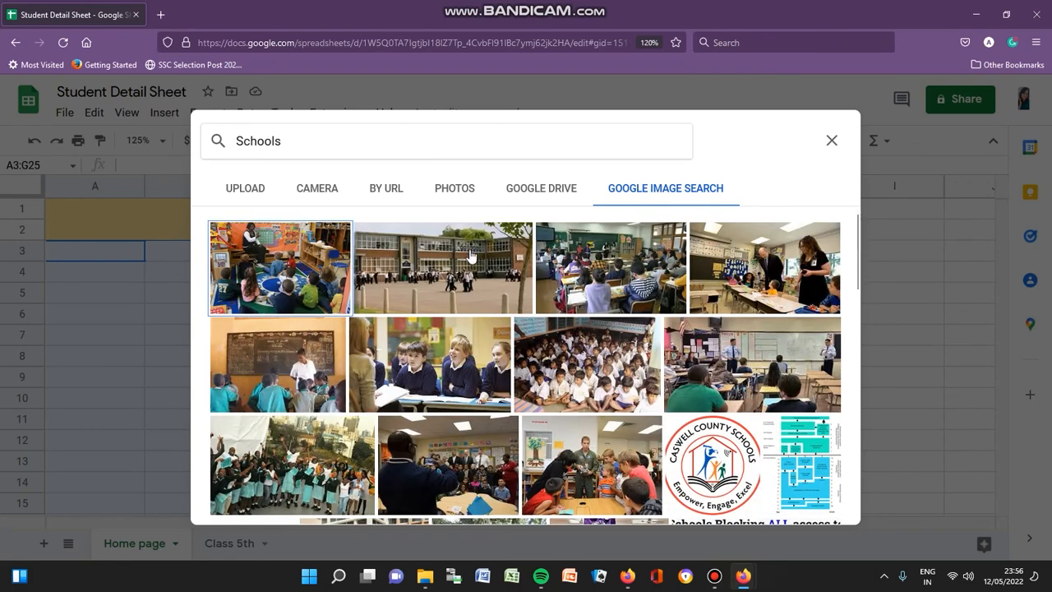
- Insert the photo of the brick school building with students in its yard from the image search results
{"action": "scroll", "coordinate": [473, 271], "scroll_direction": "down", "scroll_amount": 2}
{"action": "scroll", "coordinate": [472, 276], "scroll_direction": "down", "scroll_amount": 3}
{"action": "scroll", "coordinate": [472, 274], "scroll_direction": "down", "scroll_amount": 3}
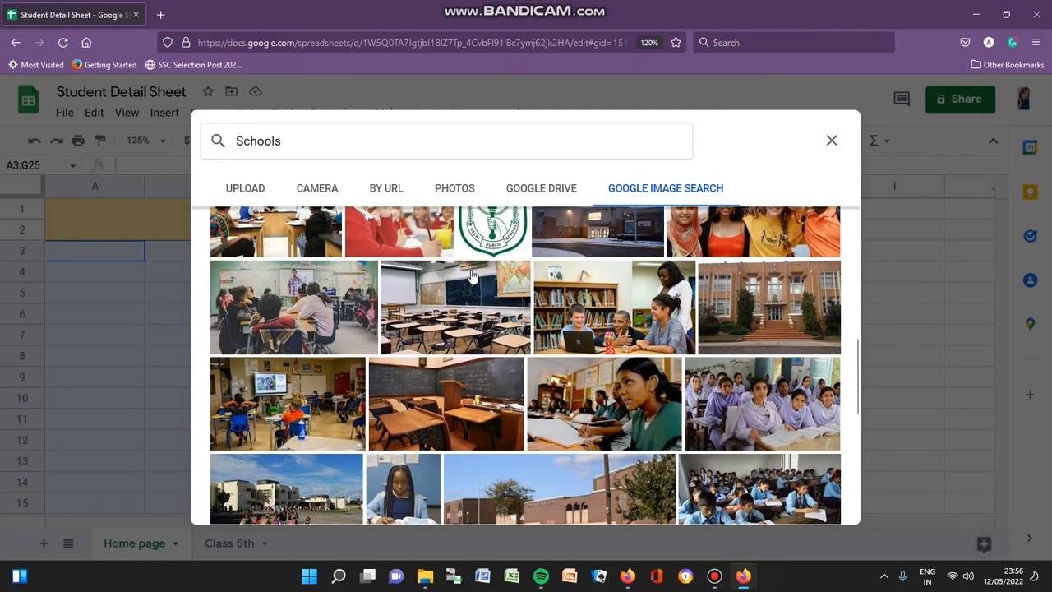
{"action": "scroll", "coordinate": [473, 277], "scroll_direction": "down", "scroll_amount": 2}
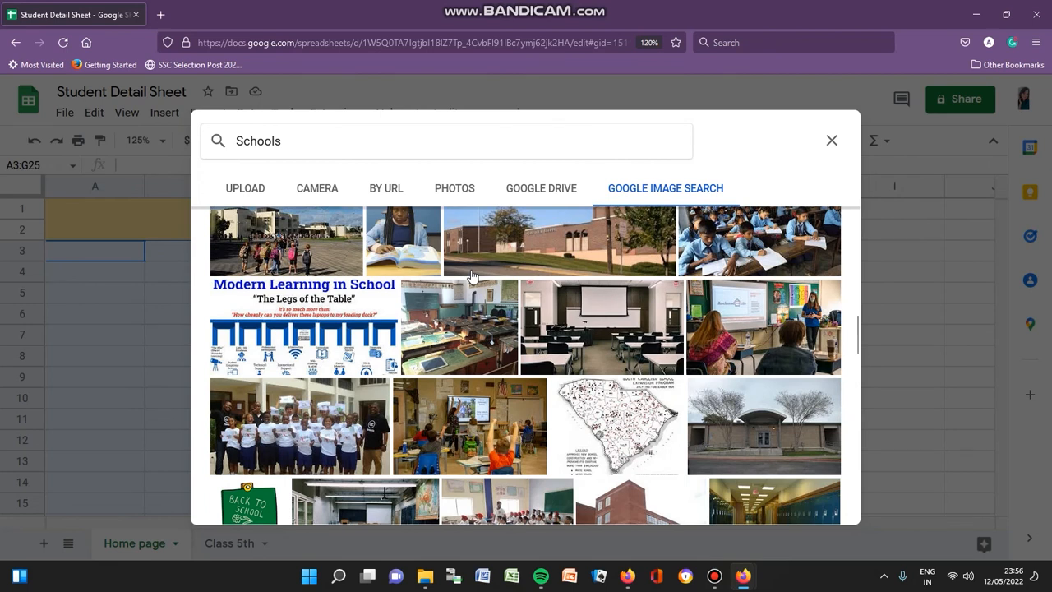
{"action": "scroll", "coordinate": [473, 276], "scroll_direction": "down", "scroll_amount": 5}
{"action": "scroll", "coordinate": [473, 277], "scroll_direction": "up", "scroll_amount": 5}
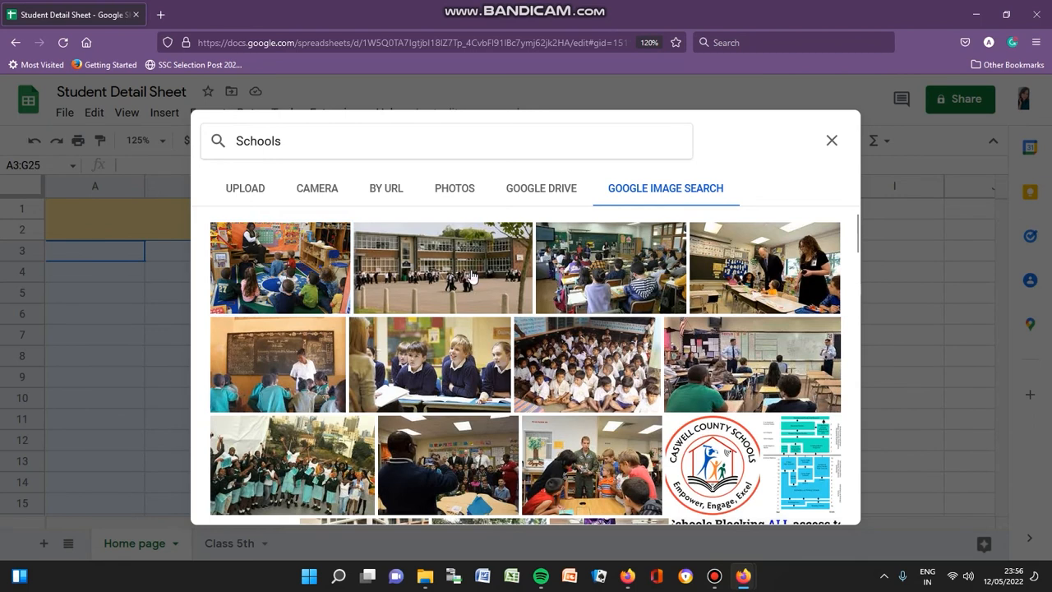
{"action": "left_click", "coordinate": [470, 311]}
{"action": "scroll", "coordinate": [474, 309], "scroll_direction": "down", "scroll_amount": 3}
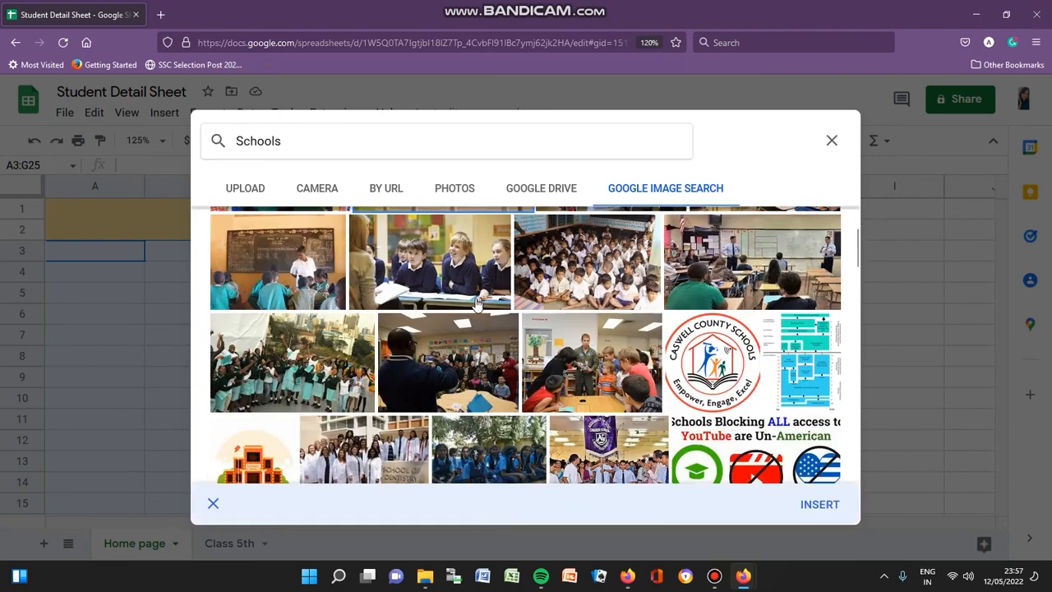
{"action": "left_click", "coordinate": [824, 503]}
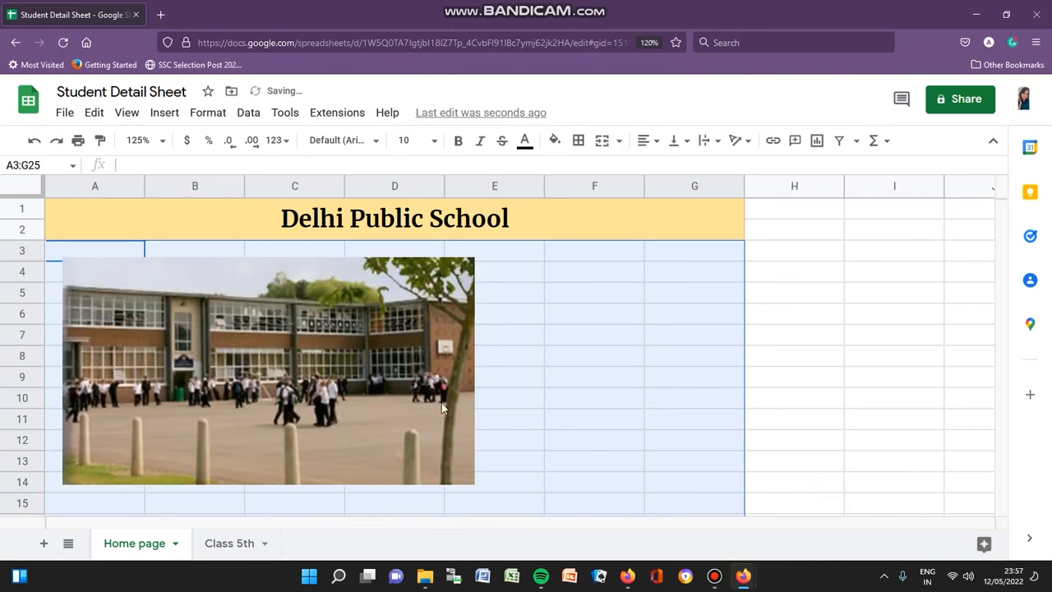
- Move the school photo to the middle below the heading and stretch its upper edge up into row 3
{"action": "left_click", "coordinate": [347, 394]}
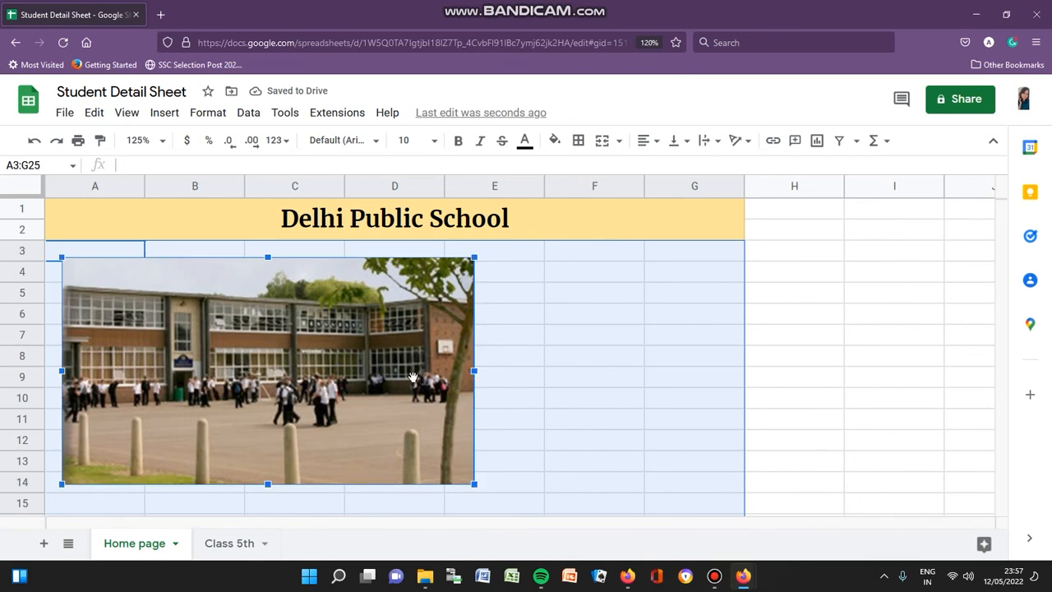
{"action": "left_click_drag", "start_coordinate": [341, 383], "coordinate": [453, 398]}
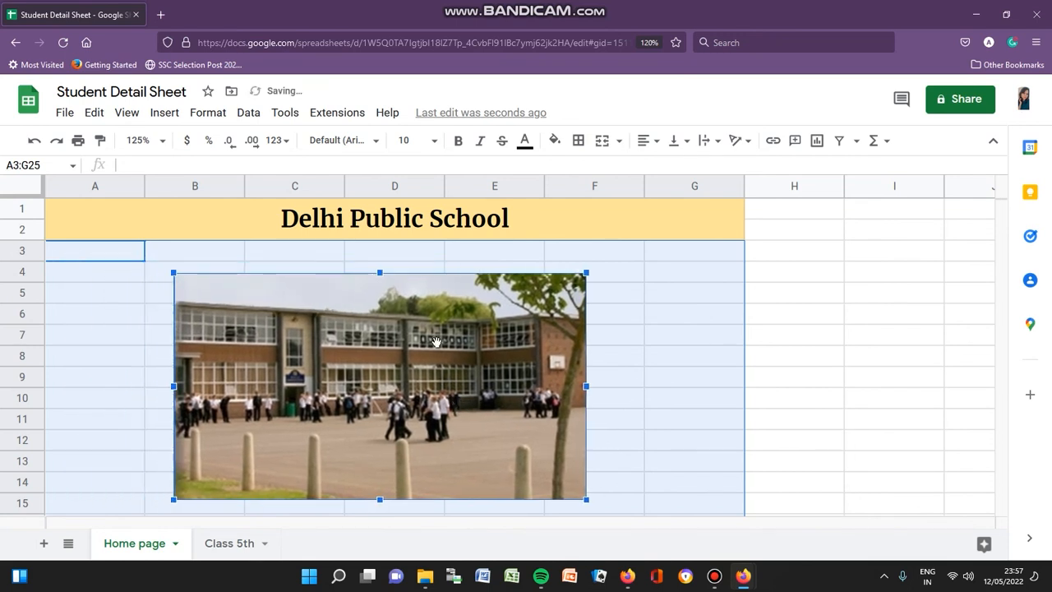
{"action": "left_click_drag", "start_coordinate": [380, 272], "coordinate": [380, 255]}
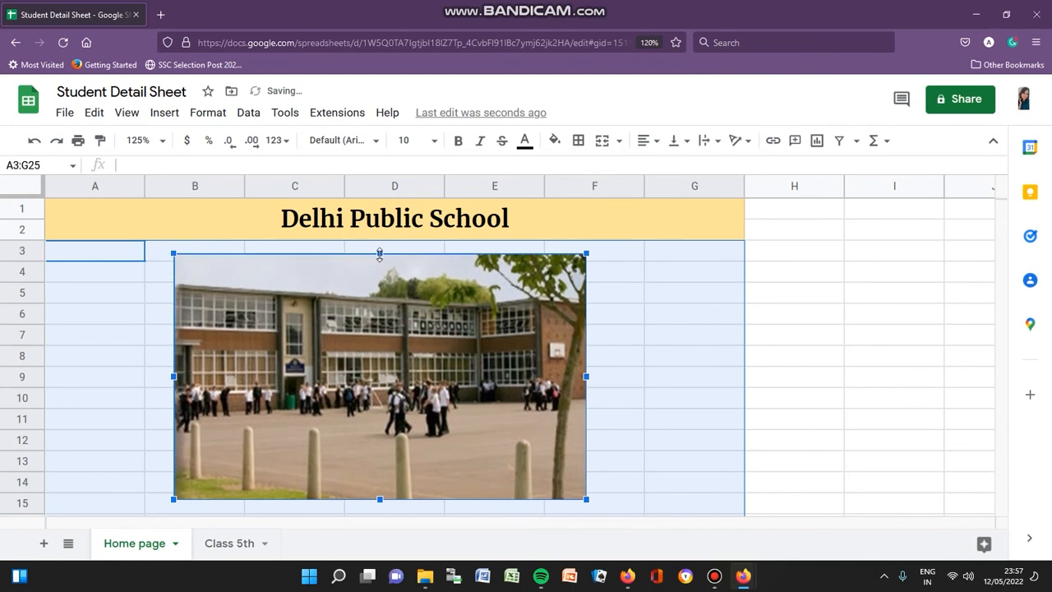
- Stretch the school photo sideways from the edge of column A to just inside column H, and downward past row 25
{"action": "left_click_drag", "start_coordinate": [585, 376], "coordinate": [763, 398]}
{"action": "left_click_drag", "start_coordinate": [173, 376], "coordinate": [90, 376]}
{"action": "scroll", "coordinate": [351, 361], "scroll_direction": "down", "scroll_amount": 3}
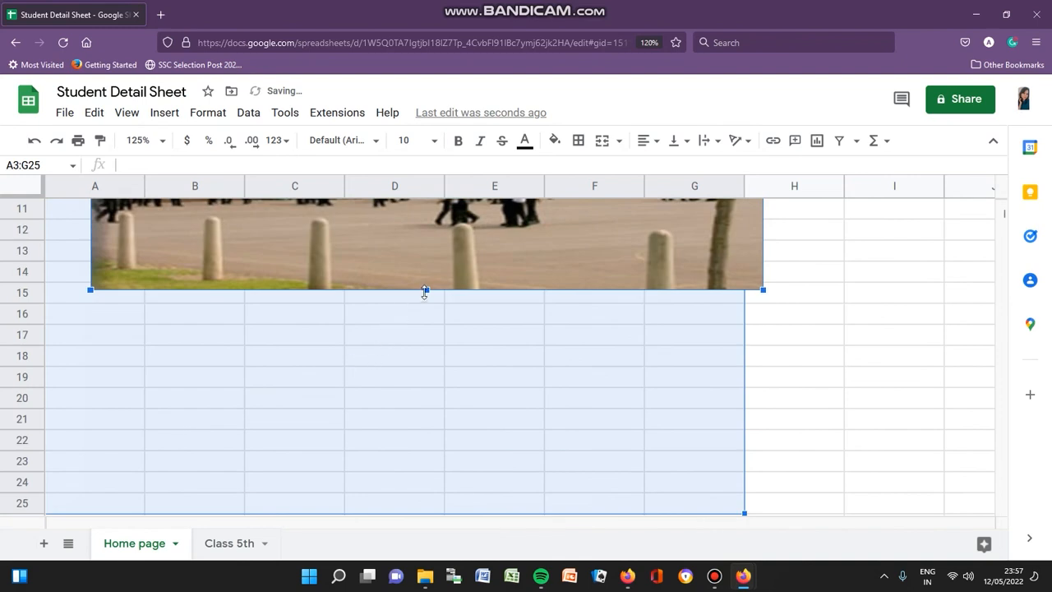
{"action": "left_click_drag", "start_coordinate": [425, 290], "coordinate": [391, 514]}
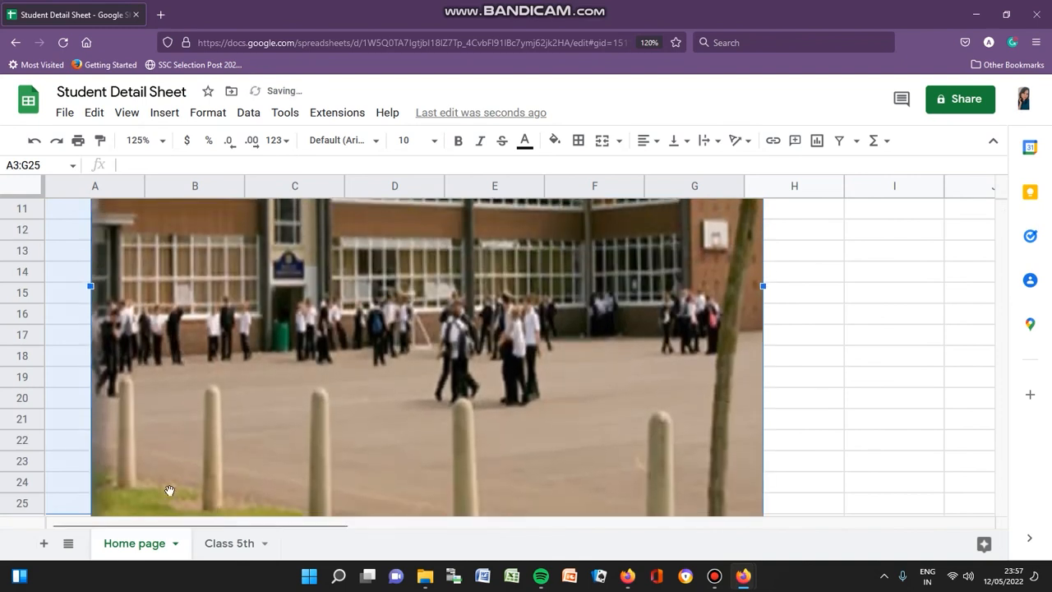
{"action": "left_click_drag", "start_coordinate": [91, 285], "coordinate": [48, 285]}
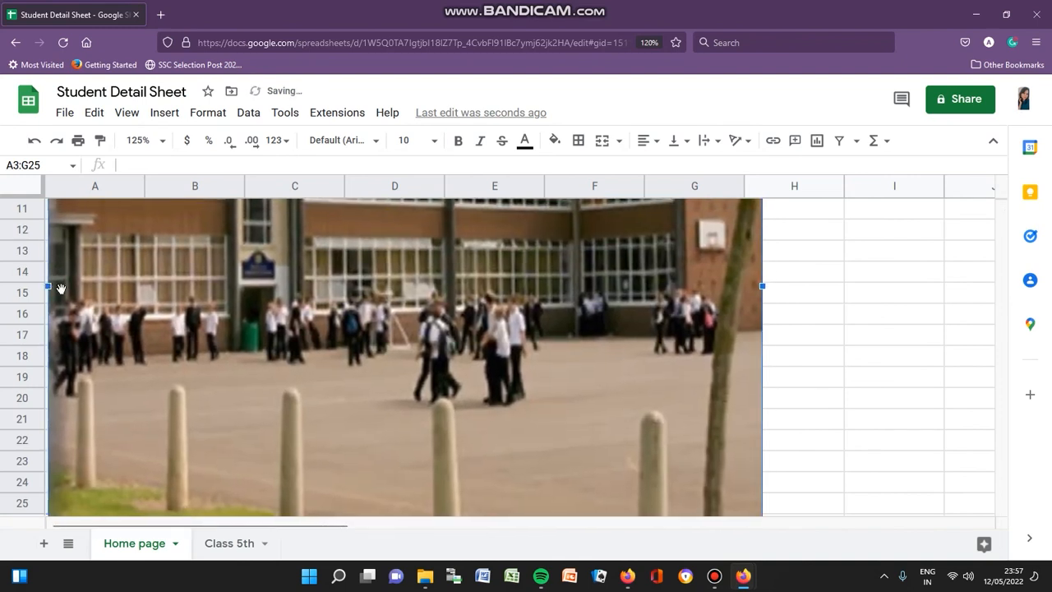
{"action": "scroll", "coordinate": [463, 370], "scroll_direction": "up", "scroll_amount": 1}
{"action": "left_click", "coordinate": [895, 313]}
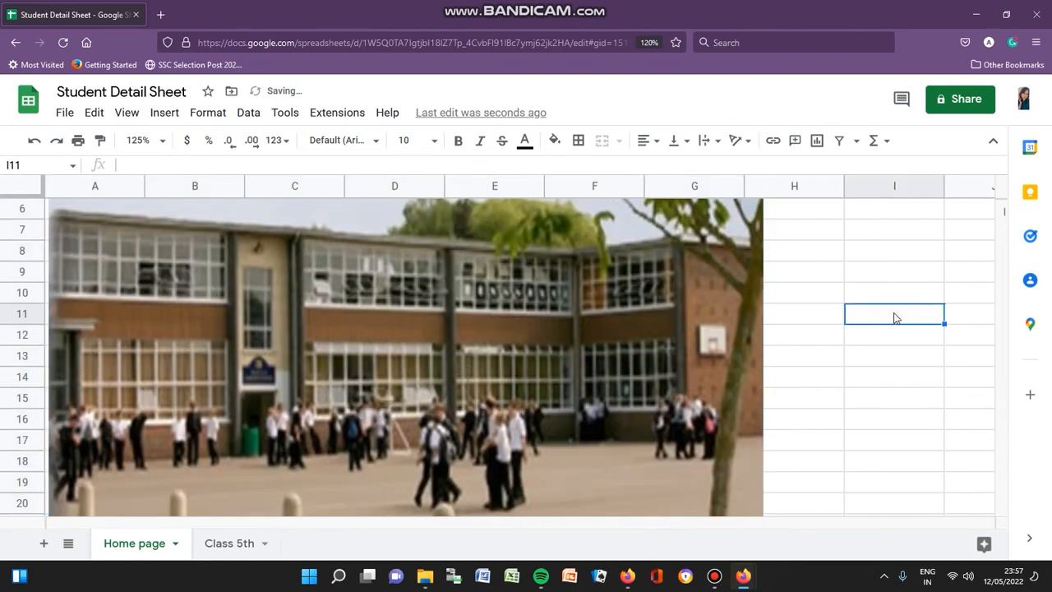
{"action": "scroll", "coordinate": [461, 390], "scroll_direction": "down", "scroll_amount": 1}
{"action": "scroll", "coordinate": [458, 389], "scroll_direction": "down", "scroll_amount": 1}
{"action": "scroll", "coordinate": [459, 390], "scroll_direction": "up", "scroll_amount": 3}
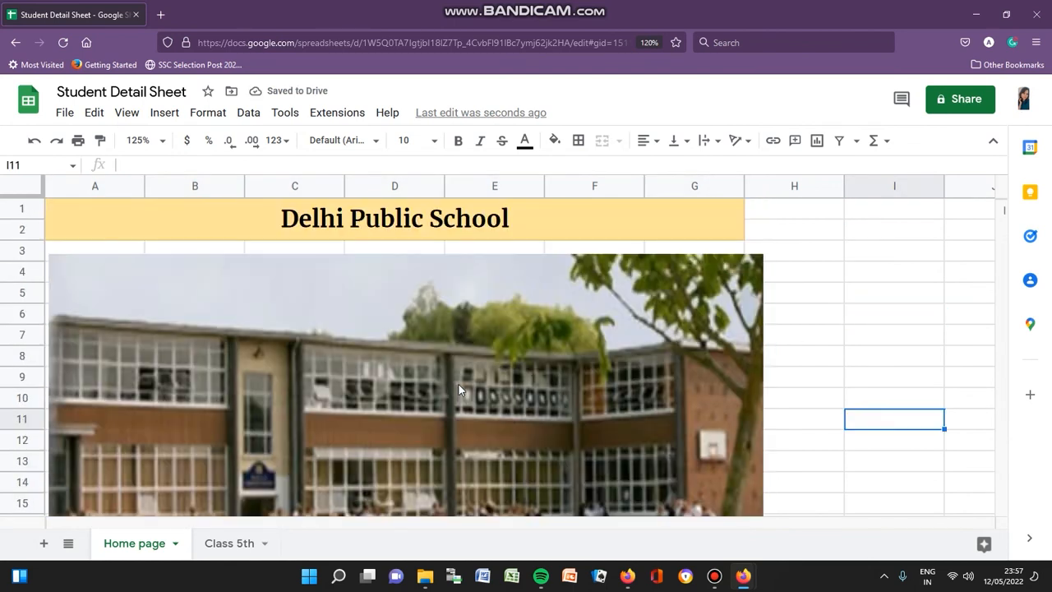
{"action": "scroll", "coordinate": [458, 383], "scroll_direction": "down", "scroll_amount": 2}
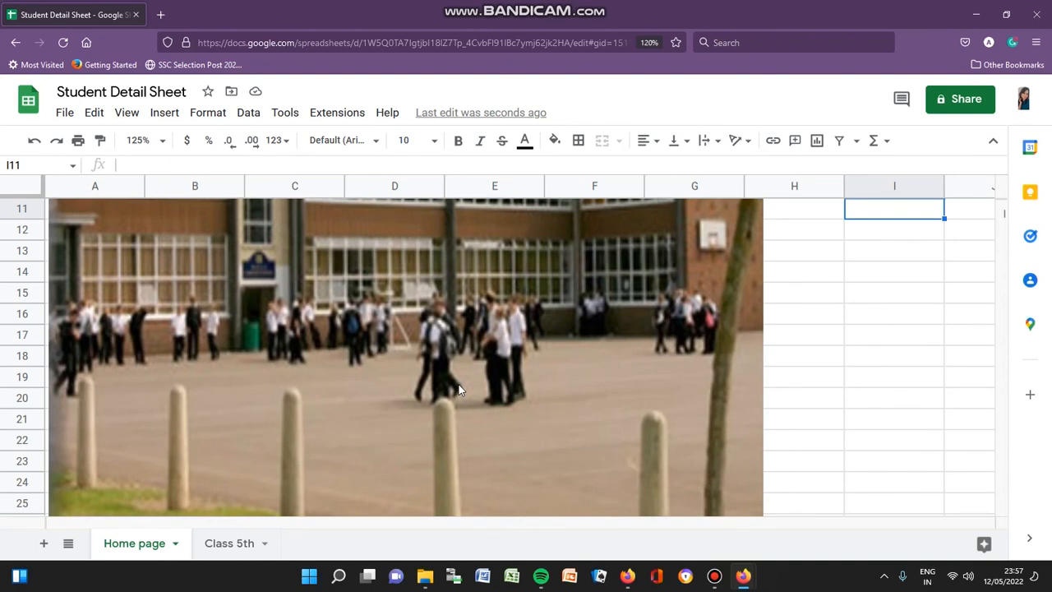
{"action": "scroll", "coordinate": [666, 394], "scroll_direction": "up", "scroll_amount": 2}
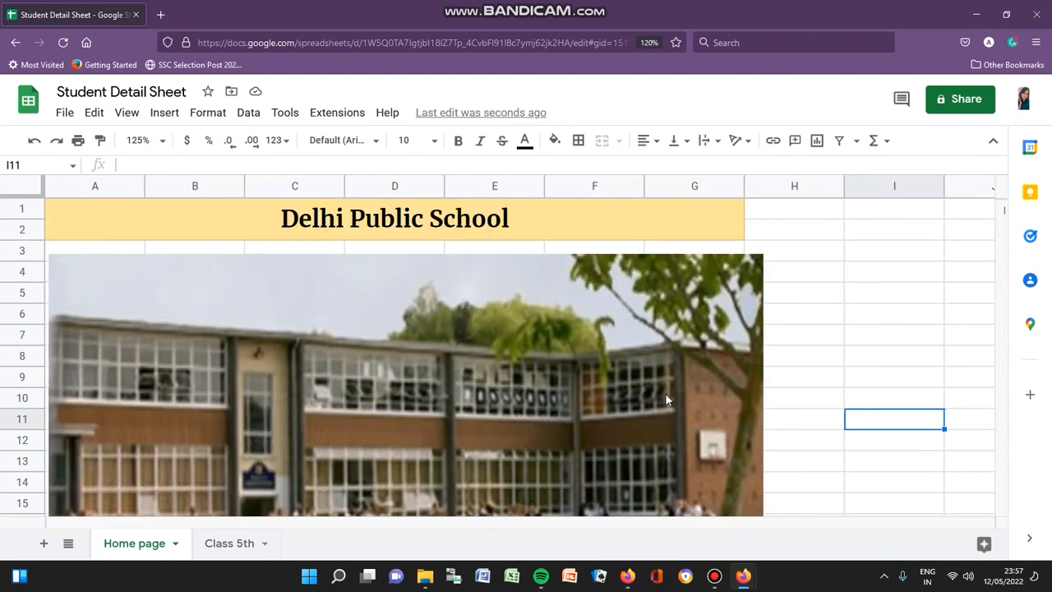
- Duplicate the Class 5th sheet and compare the copy with the original
{"action": "left_click", "coordinate": [222, 555]}
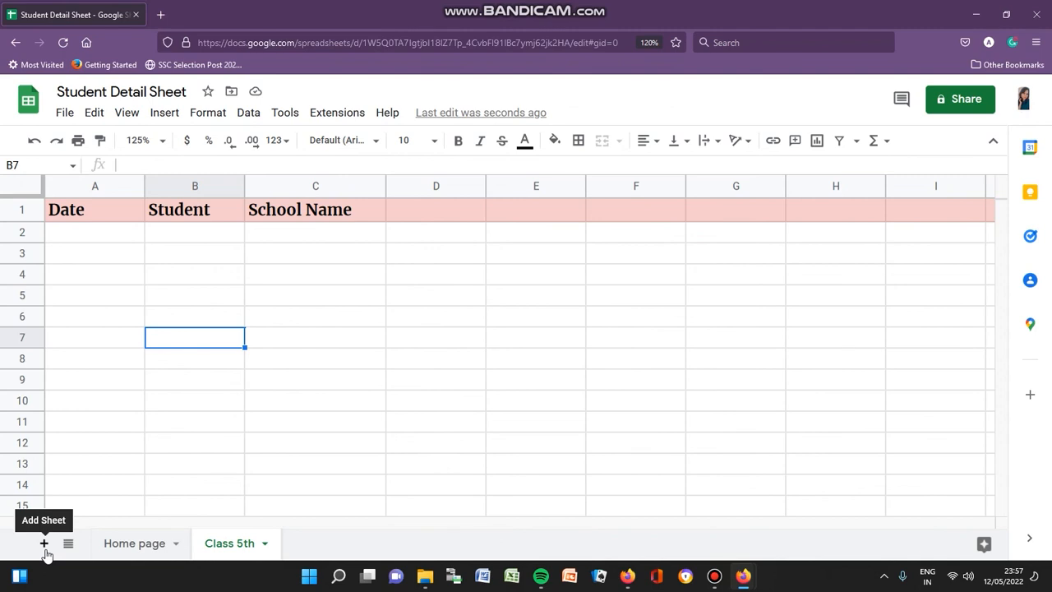
{"action": "right_click", "coordinate": [242, 548]}
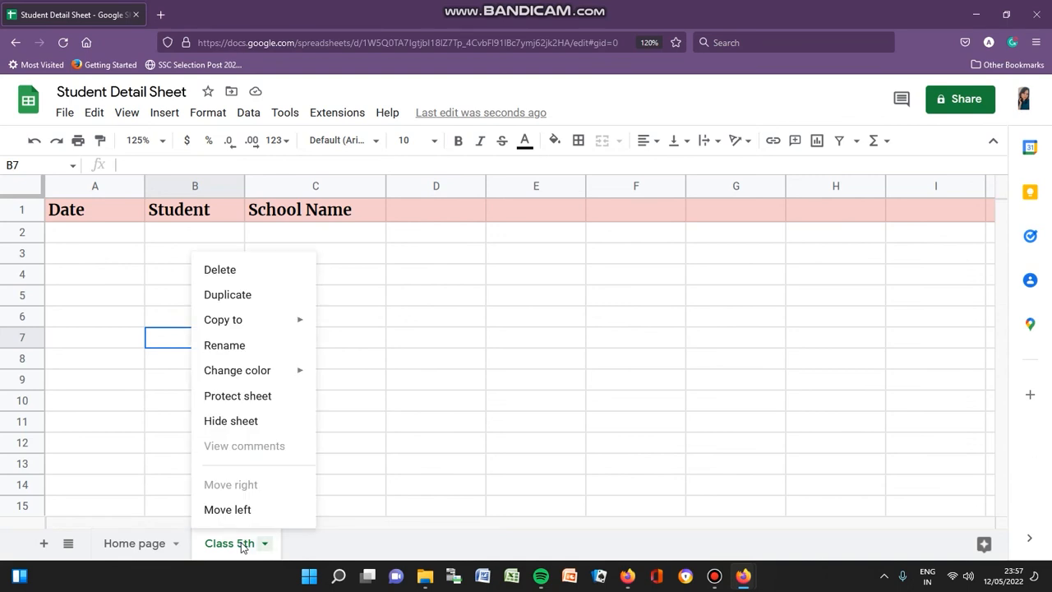
{"action": "left_click", "coordinate": [242, 295]}
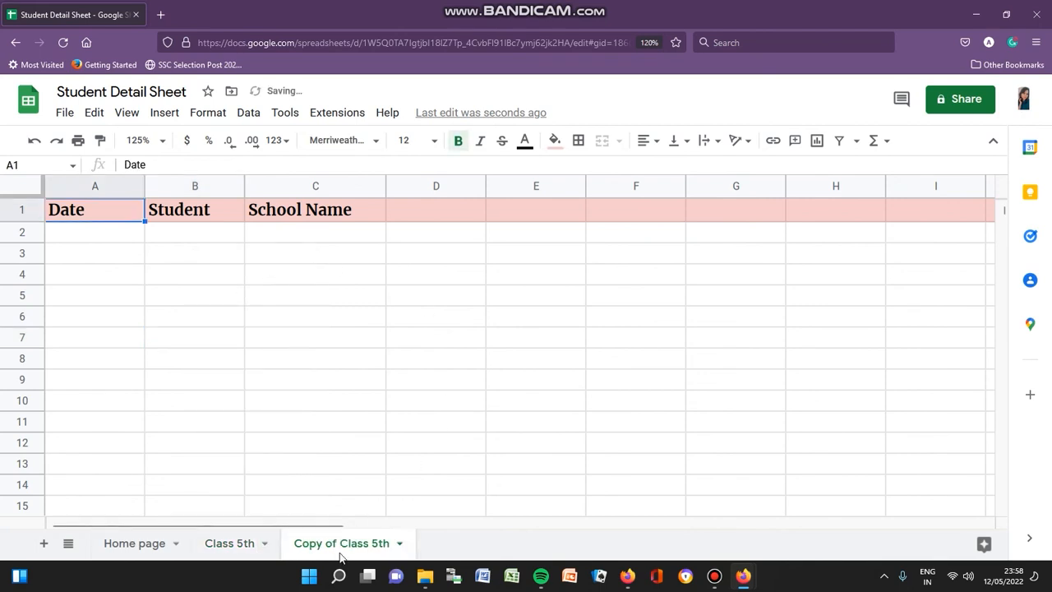
{"action": "left_click", "coordinate": [247, 551]}
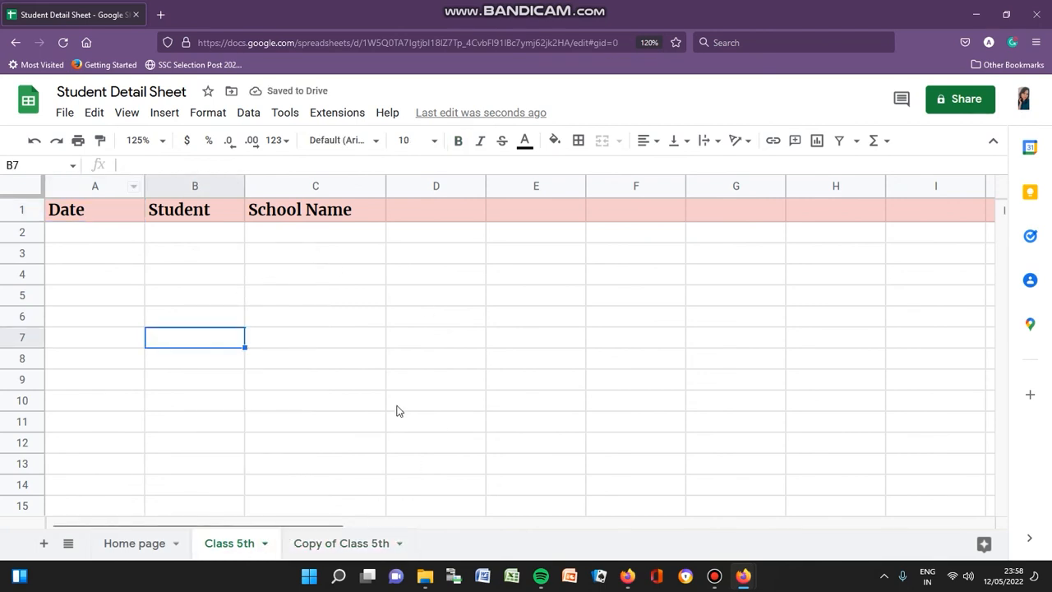
{"action": "left_click", "coordinate": [314, 549]}
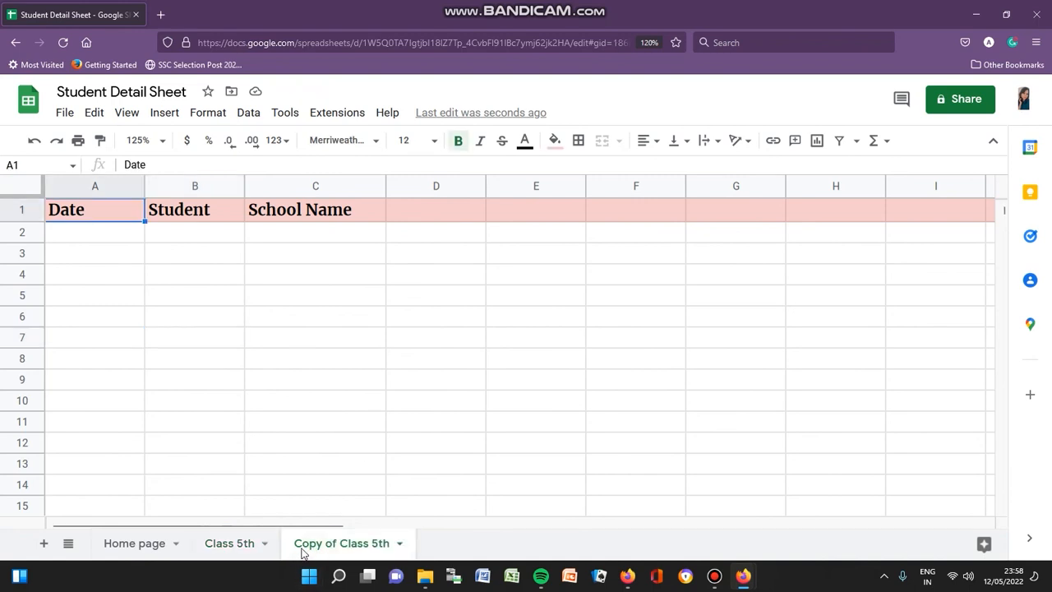
{"action": "left_click", "coordinate": [207, 544]}
{"action": "left_click", "coordinate": [319, 544]}
- Rename the copied sheet as "Class 6"
{"action": "right_click", "coordinate": [320, 545]}
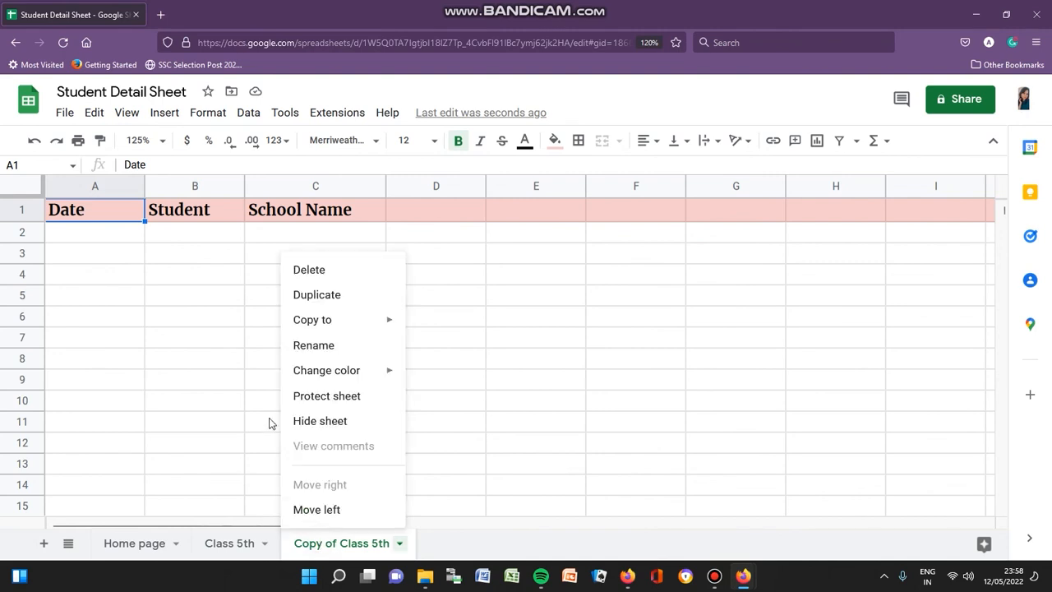
{"action": "left_click", "coordinate": [298, 356]}
{"action": "key", "text": "BackSpace"}
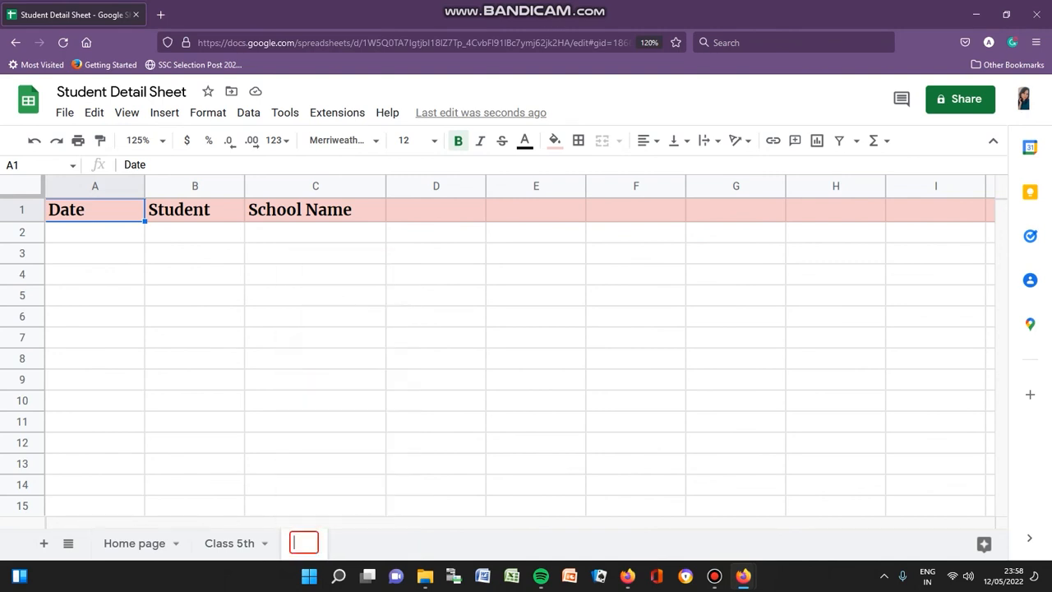
{"action": "type", "text": "Class"}
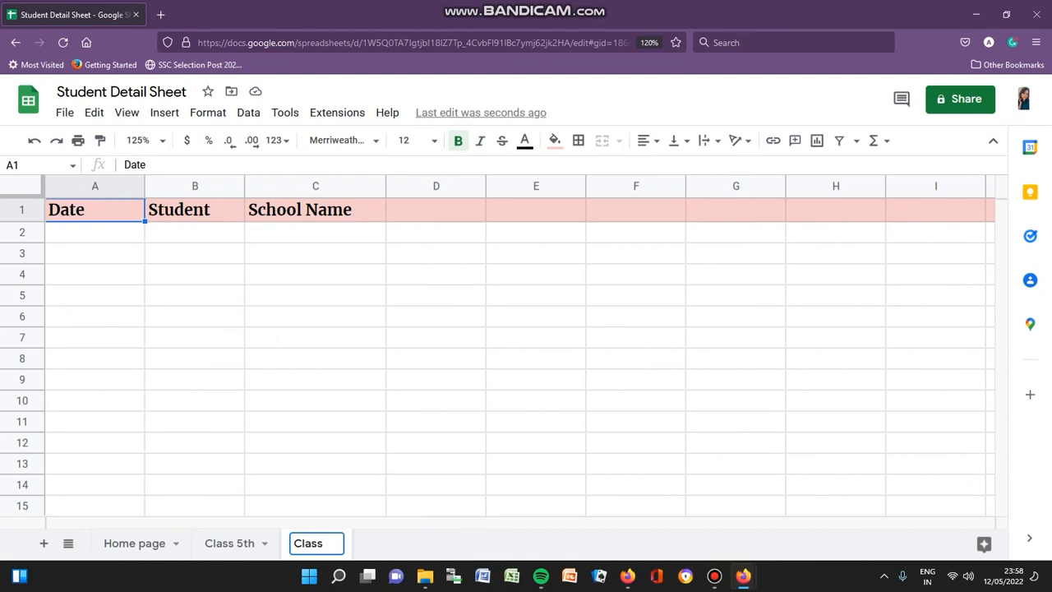
{"action": "type", "text": " 6"}
{"action": "left_click", "coordinate": [331, 326]}
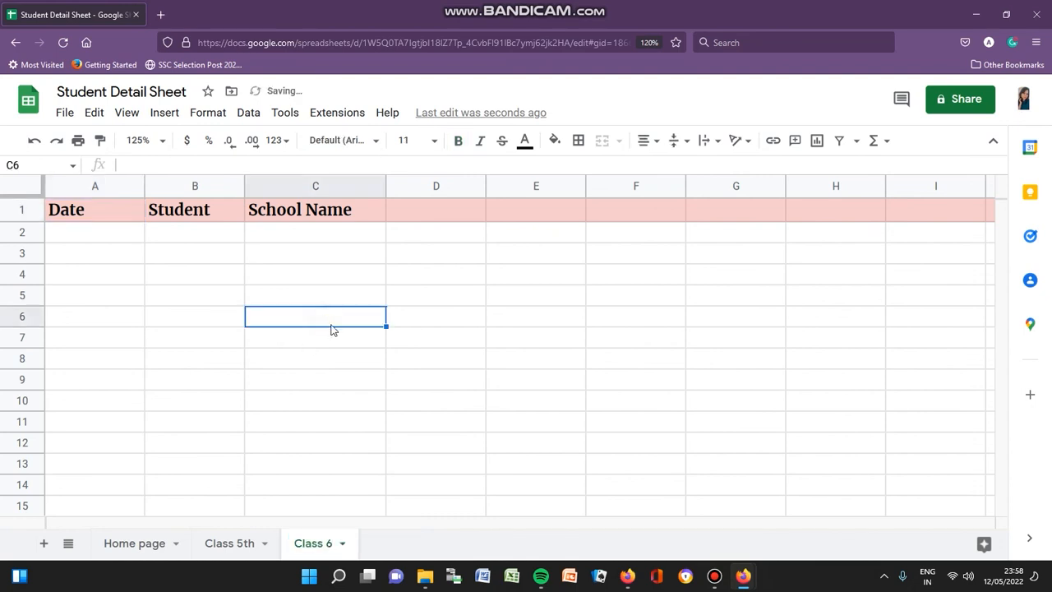
- Set the sheet tab color of Class 5th to blue
{"action": "left_click", "coordinate": [261, 544]}
{"action": "left_click", "coordinate": [304, 546]}
{"action": "left_click", "coordinate": [242, 549]}
{"action": "right_click", "coordinate": [241, 549]}
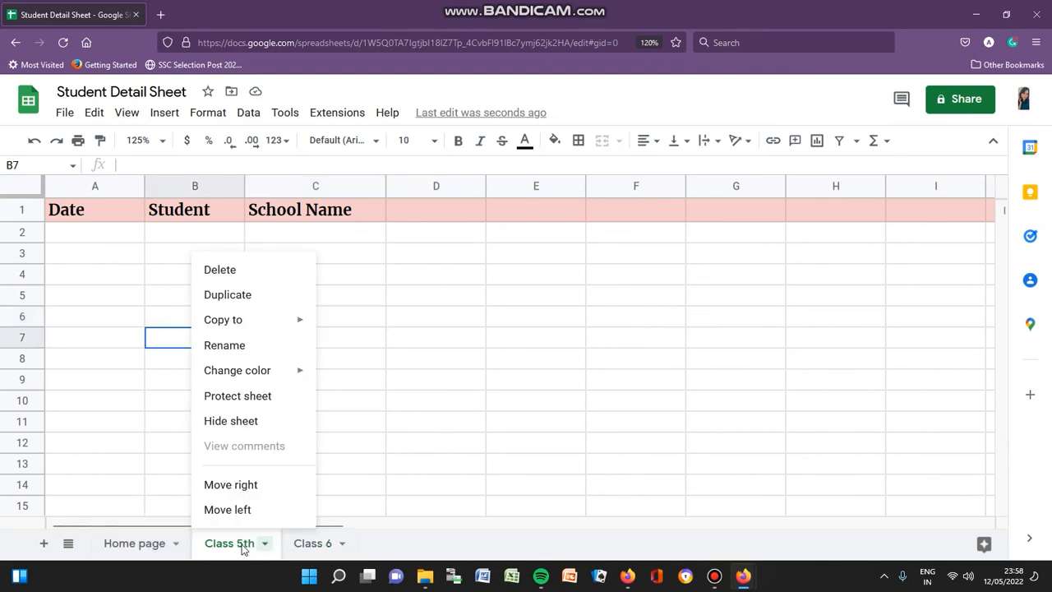
{"action": "mouse_move", "coordinate": [250, 371]}
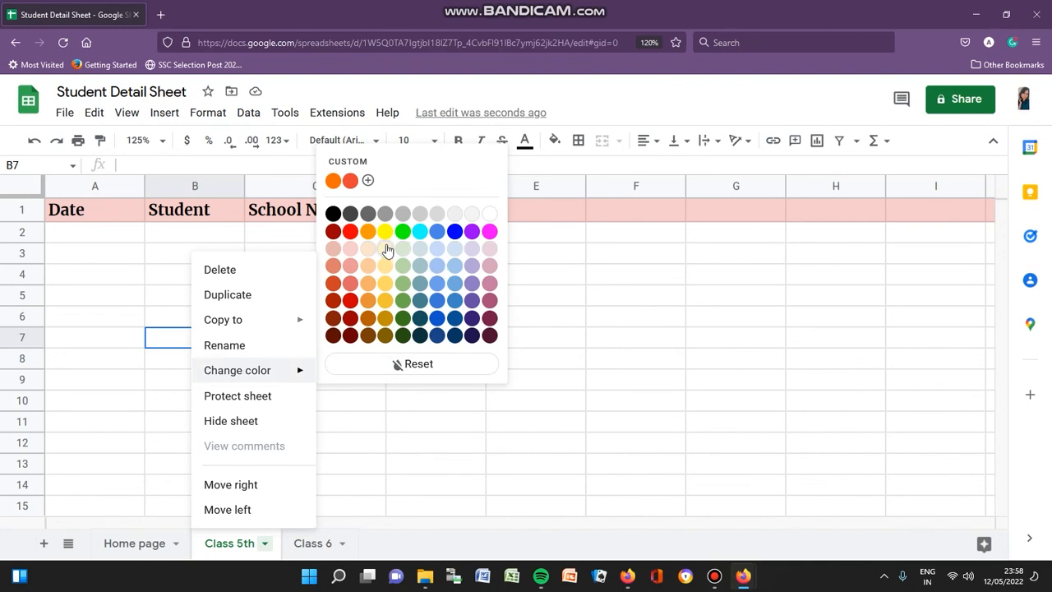
{"action": "left_click", "coordinate": [454, 232]}
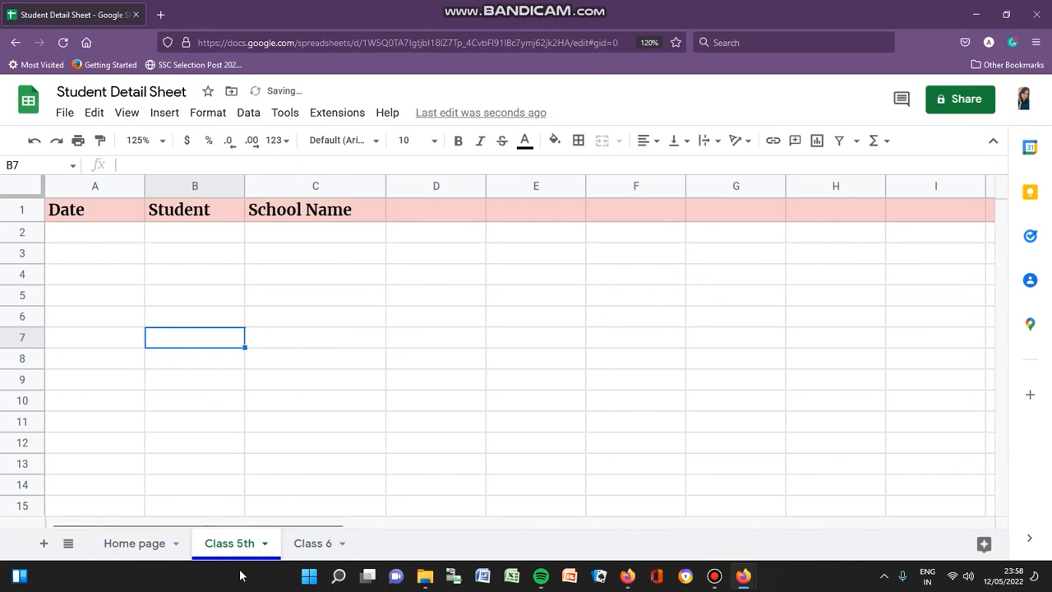
- Set the sheet tab color of Class 6 to dark red
{"action": "left_click", "coordinate": [304, 544]}
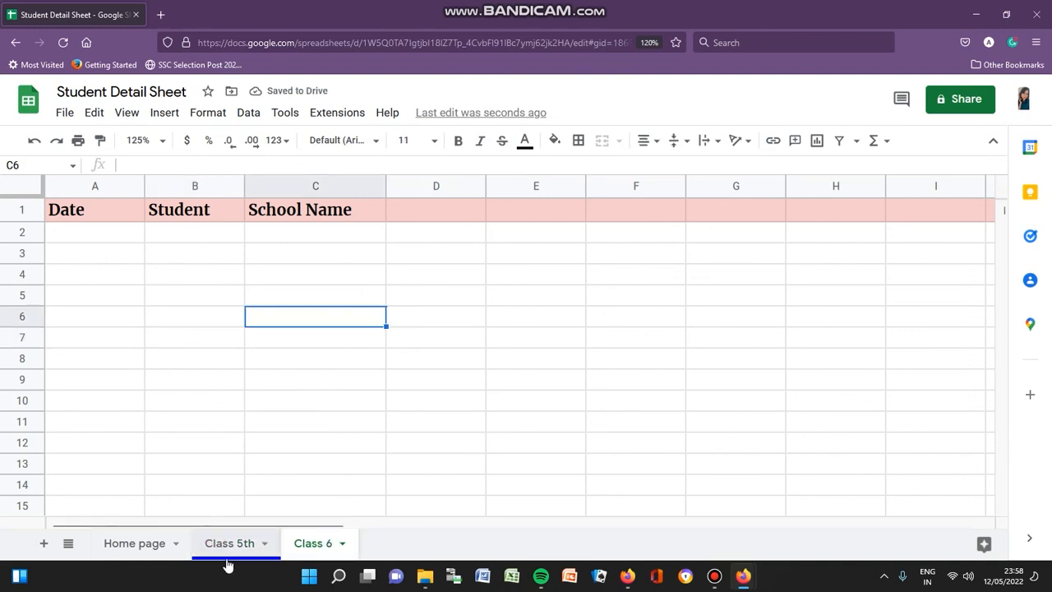
{"action": "right_click", "coordinate": [308, 543]}
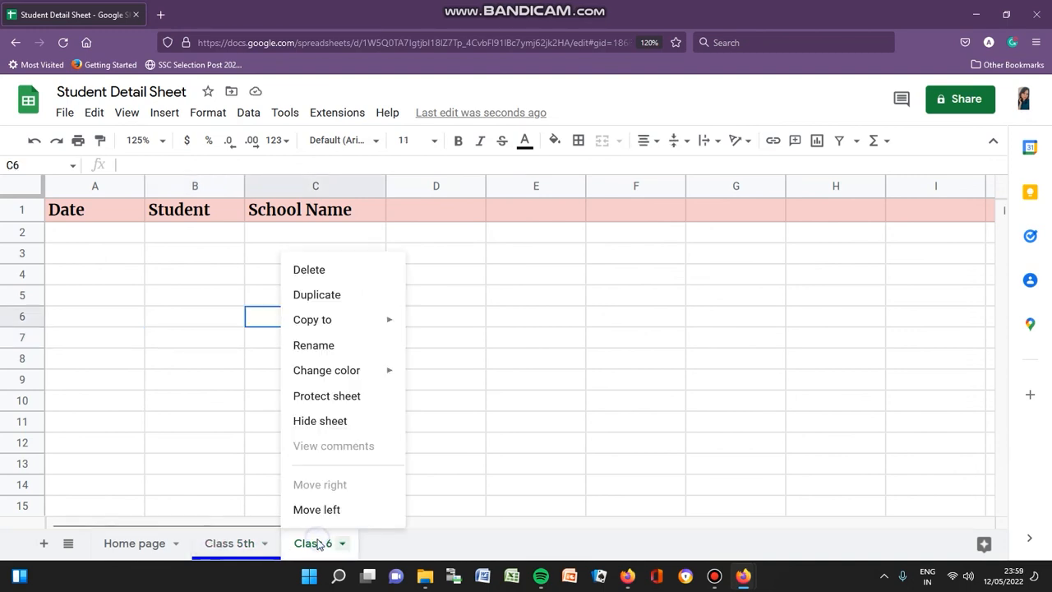
{"action": "left_click", "coordinate": [336, 379]}
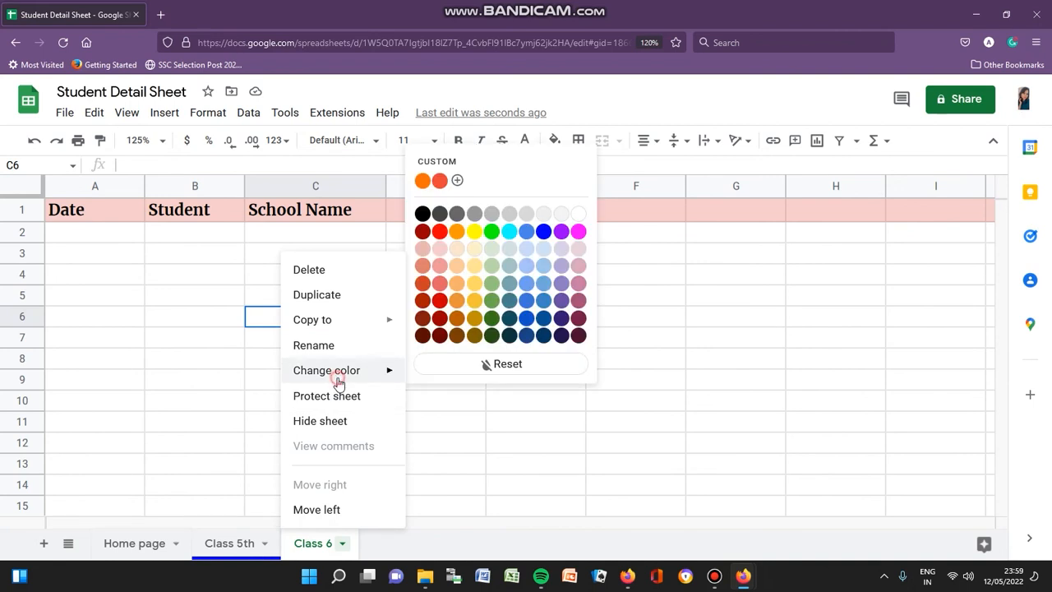
{"action": "left_click", "coordinate": [439, 301]}
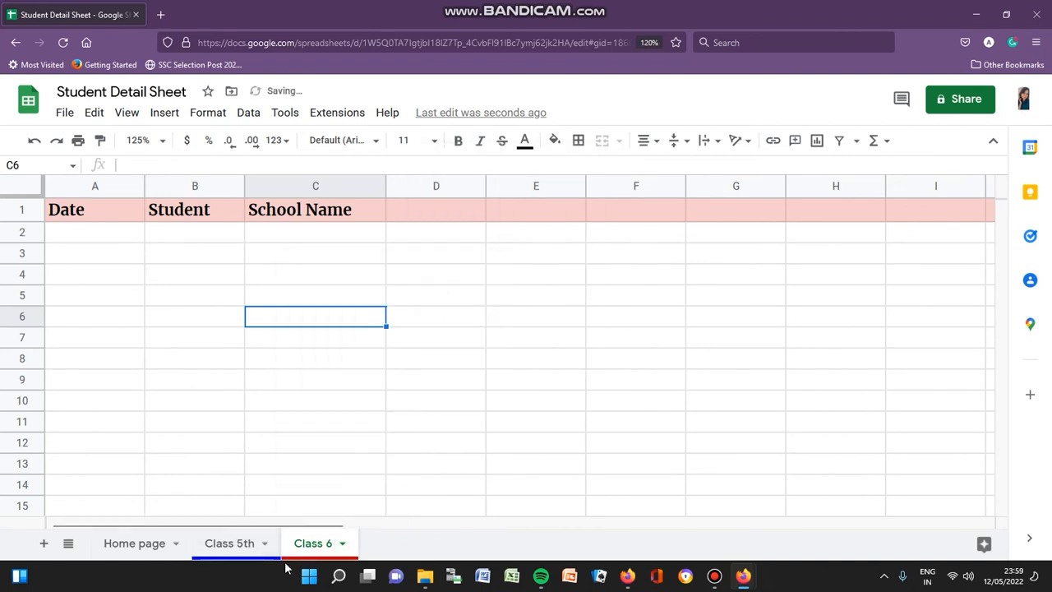
{"action": "left_click", "coordinate": [342, 549]}
{"action": "left_click", "coordinate": [408, 554]}
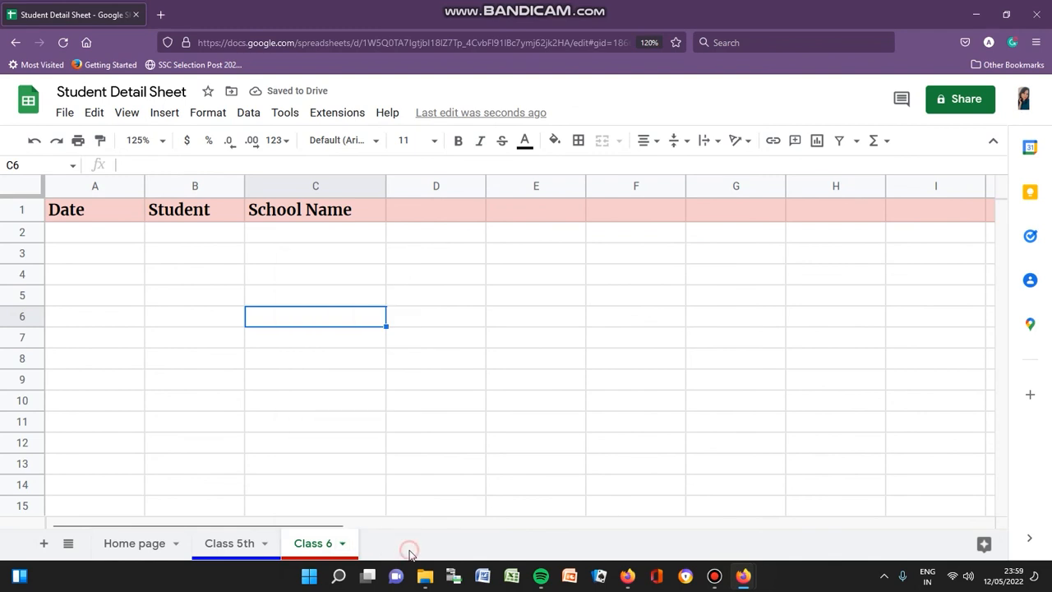
- Hide the Home page sheet
{"action": "right_click", "coordinate": [158, 549]}
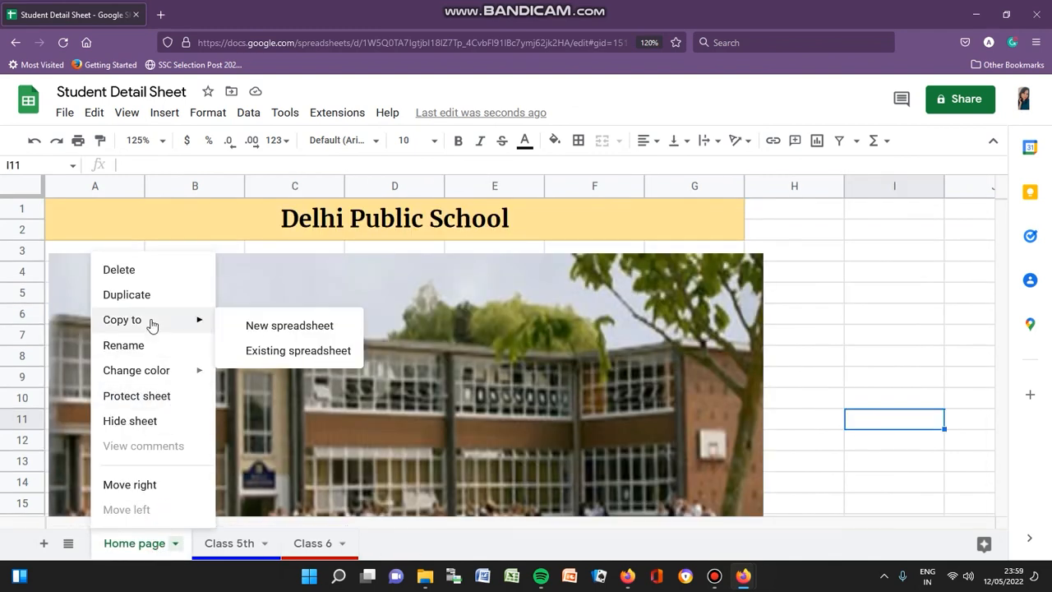
{"action": "left_click", "coordinate": [511, 399]}
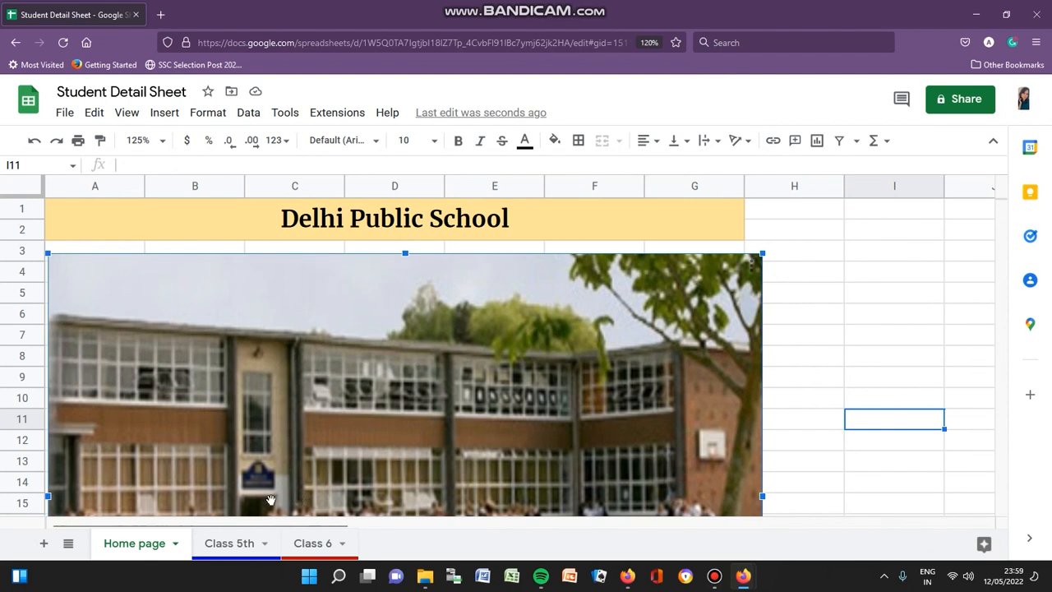
{"action": "right_click", "coordinate": [157, 555]}
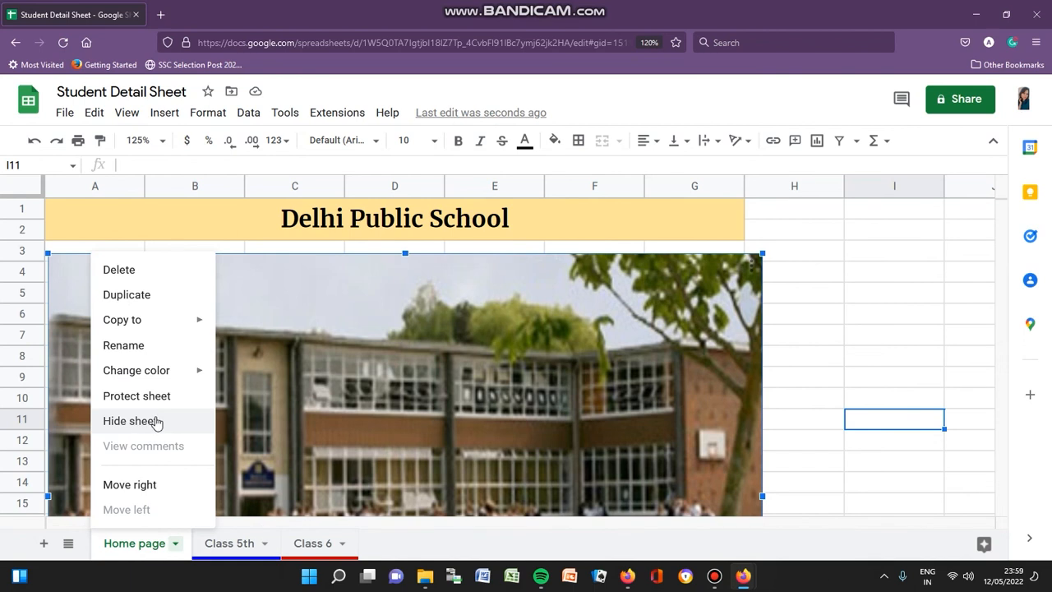
{"action": "left_click", "coordinate": [157, 421]}
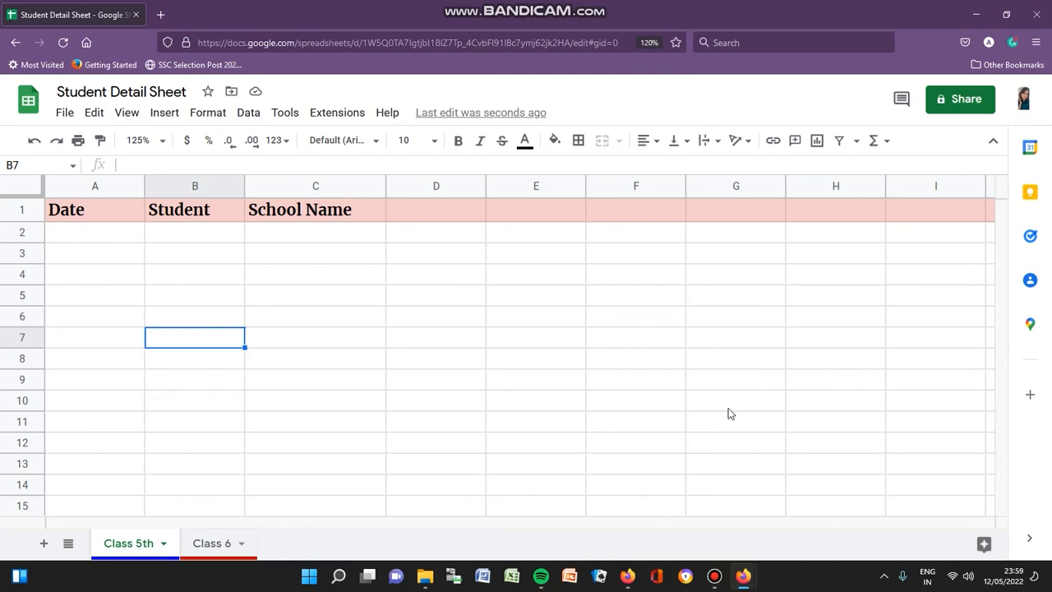
- Show the hidden Home page sheet again
{"action": "left_click", "coordinate": [130, 116]}
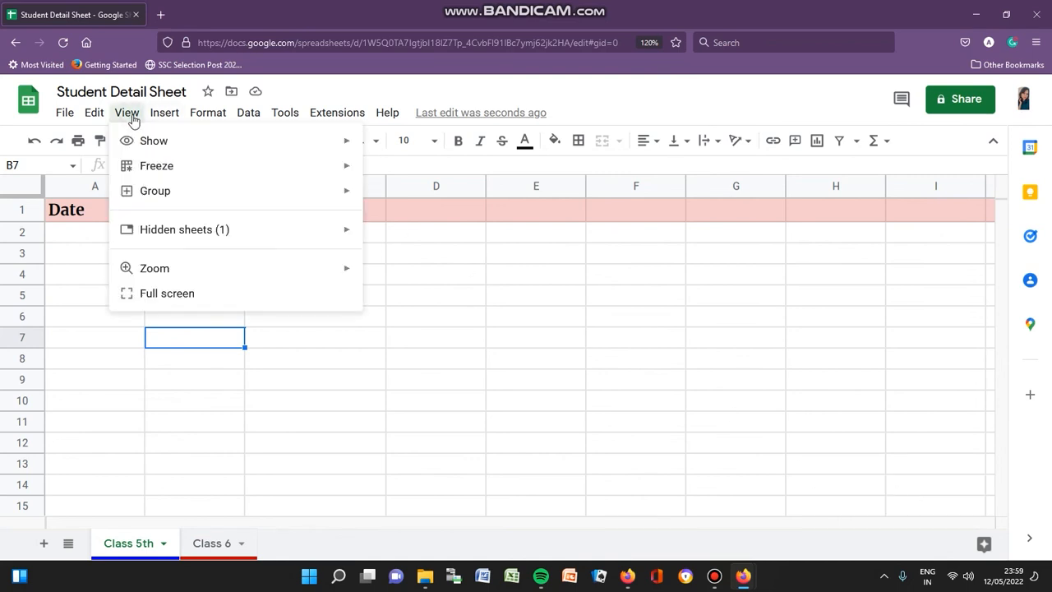
{"action": "mouse_move", "coordinate": [175, 238]}
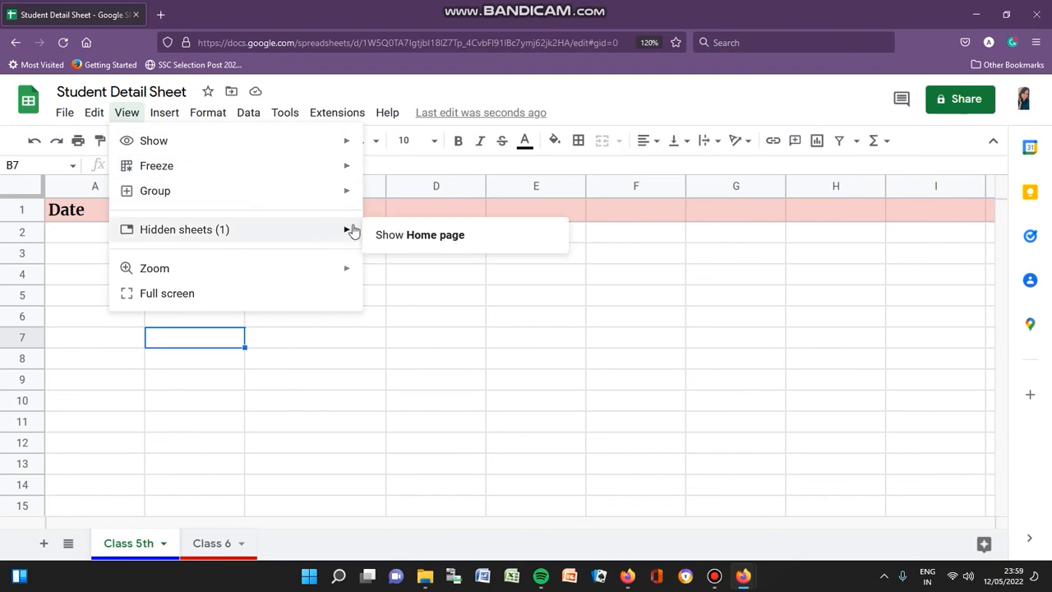
{"action": "left_click", "coordinate": [401, 236]}
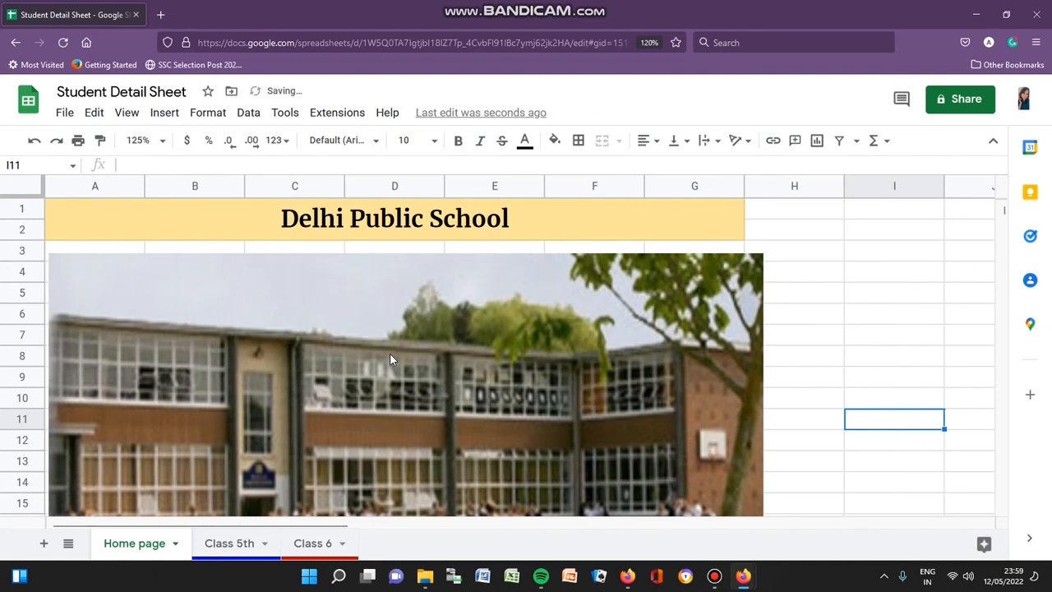
{"action": "right_click", "coordinate": [121, 546]}
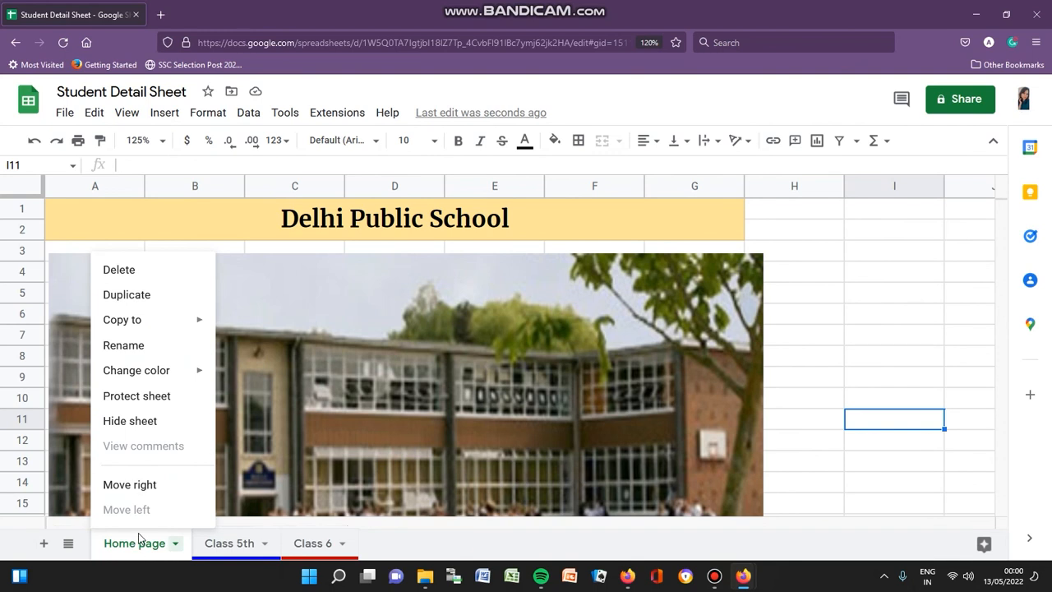
{"action": "left_click", "coordinate": [140, 280]}
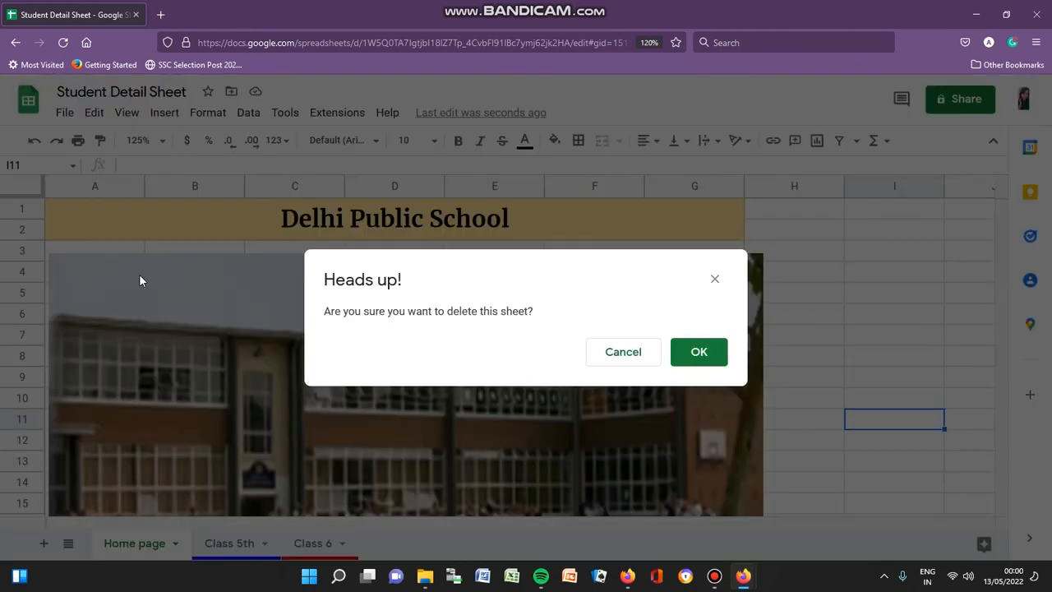
{"action": "left_click", "coordinate": [626, 361]}
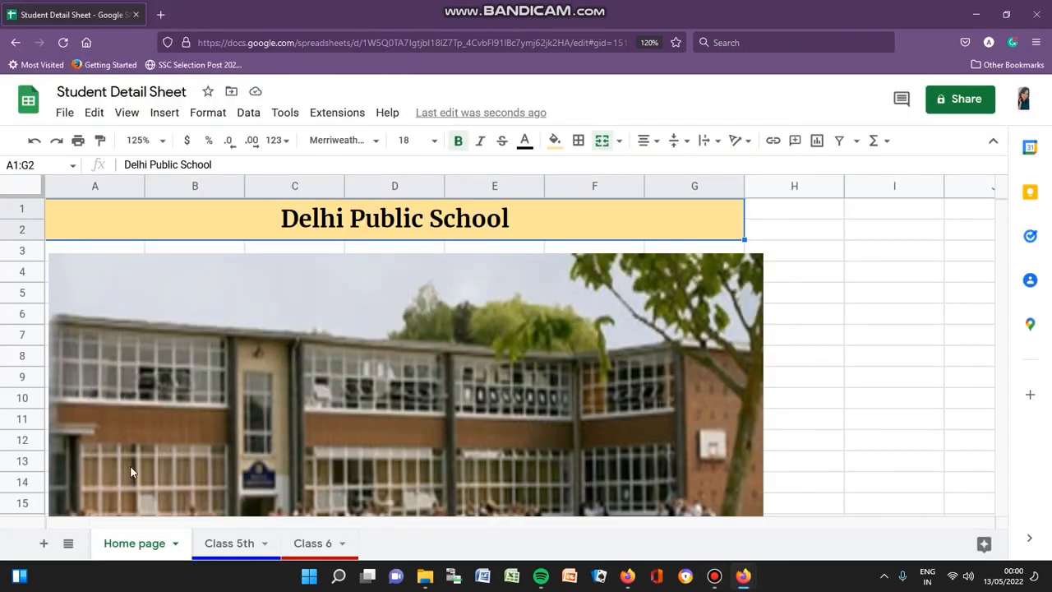
- Move the Home page sheet behind Class 5th and return it to the first place in the sheet order
{"action": "right_click", "coordinate": [145, 545]}
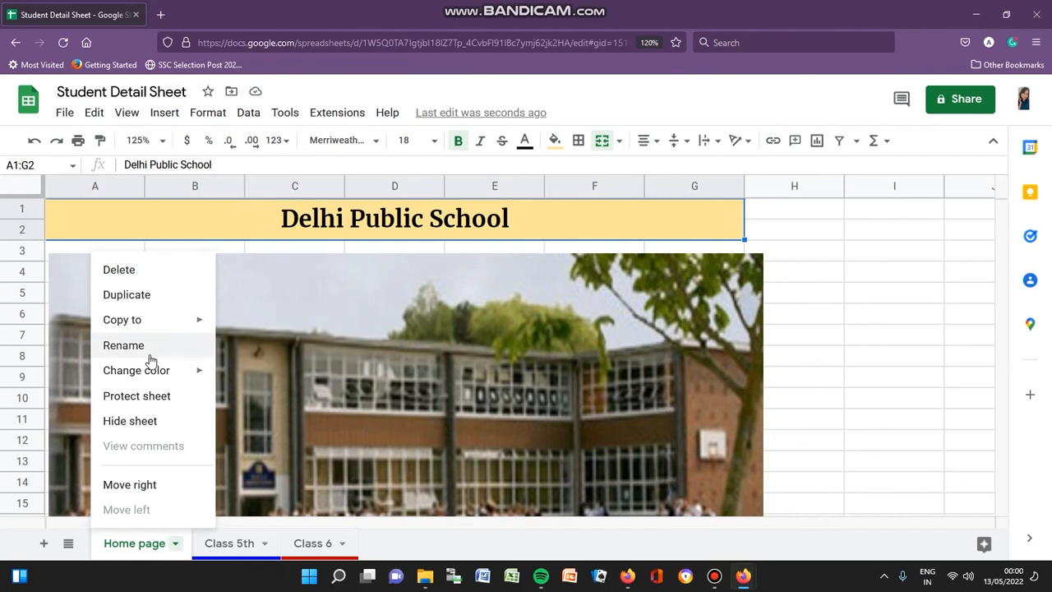
{"action": "mouse_move", "coordinate": [149, 372]}
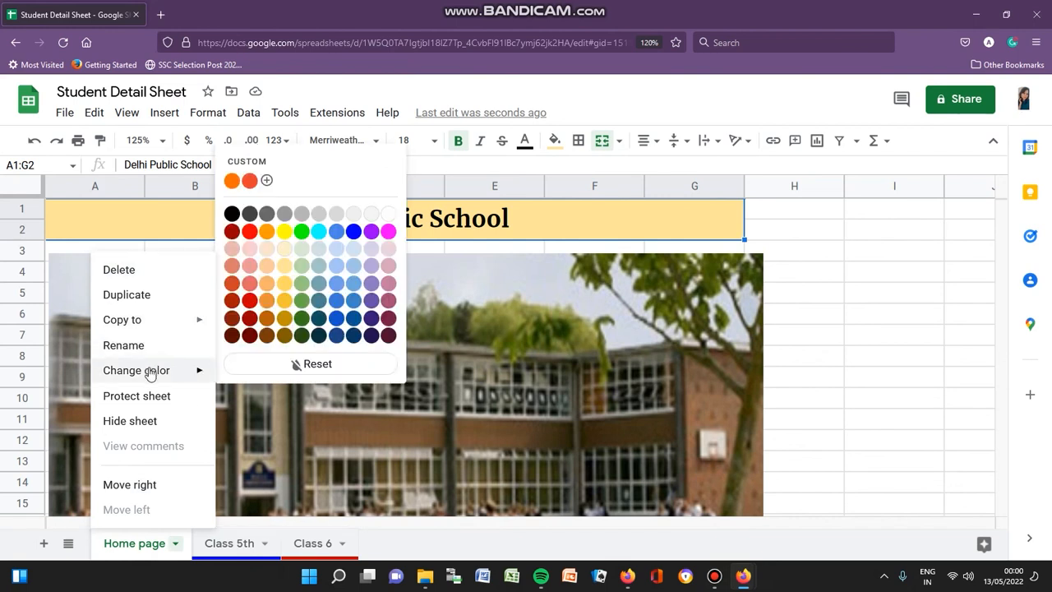
{"action": "left_click", "coordinate": [158, 486]}
{"action": "right_click", "coordinate": [209, 549]}
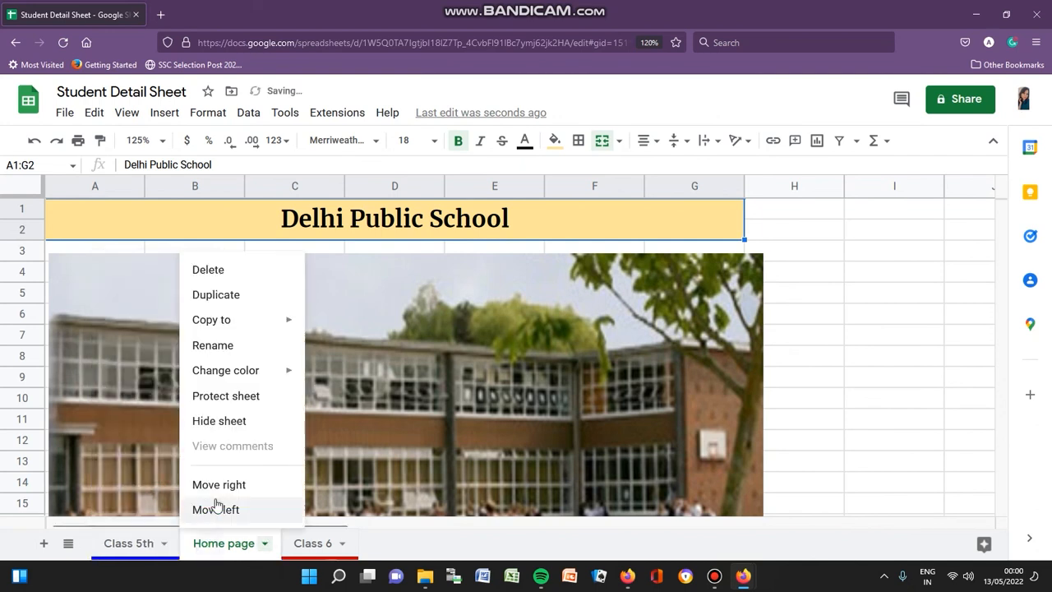
{"action": "left_click", "coordinate": [215, 508]}
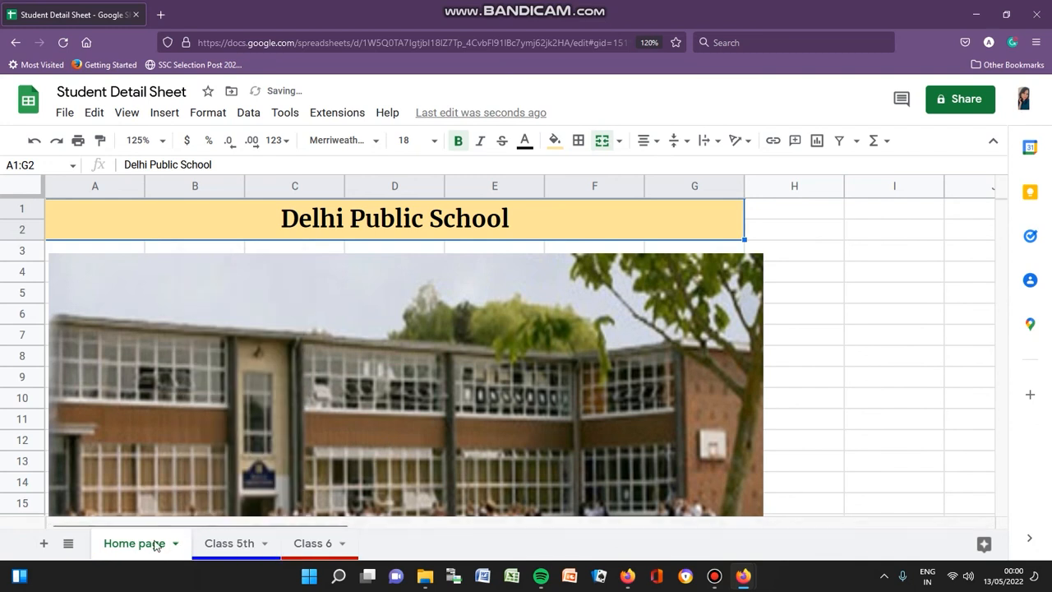
{"action": "mouse_move", "coordinate": [153, 542]}
{"action": "left_mouse_down"}
{"action": "mouse_move", "coordinate": [350, 543]}
{"action": "mouse_move", "coordinate": [146, 542]}
{"action": "left_mouse_up"}
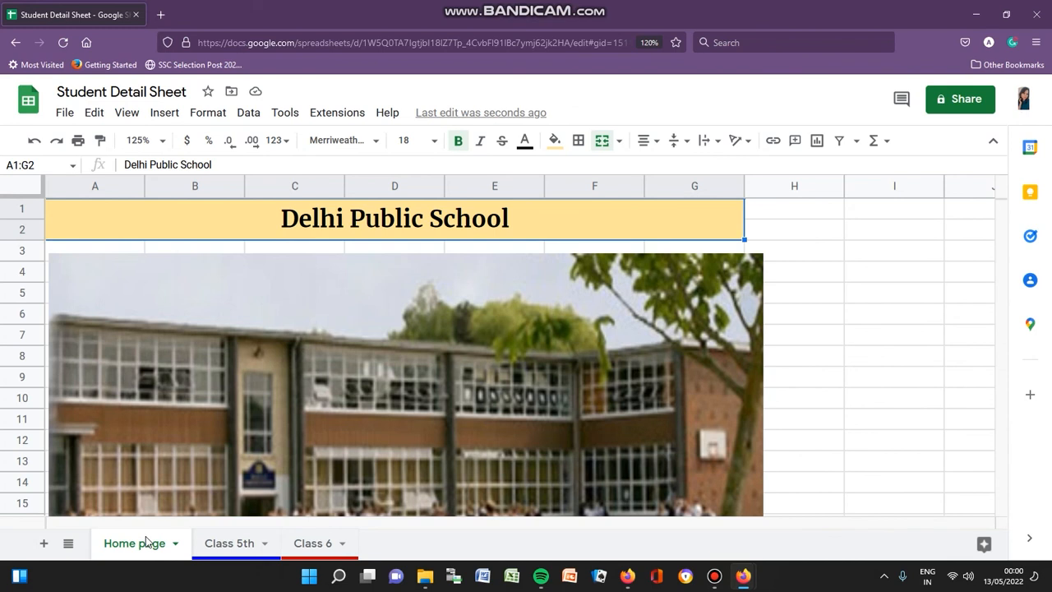
- Switch from the Home page sheet to the Class 5th sheet
{"action": "right_click", "coordinate": [152, 545]}
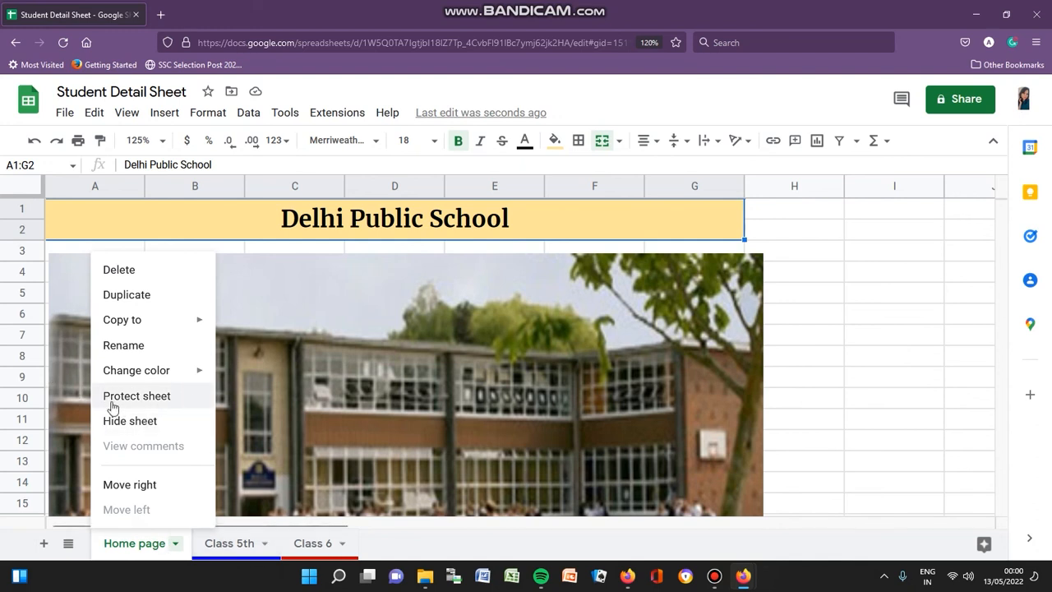
{"action": "left_click", "coordinate": [291, 385]}
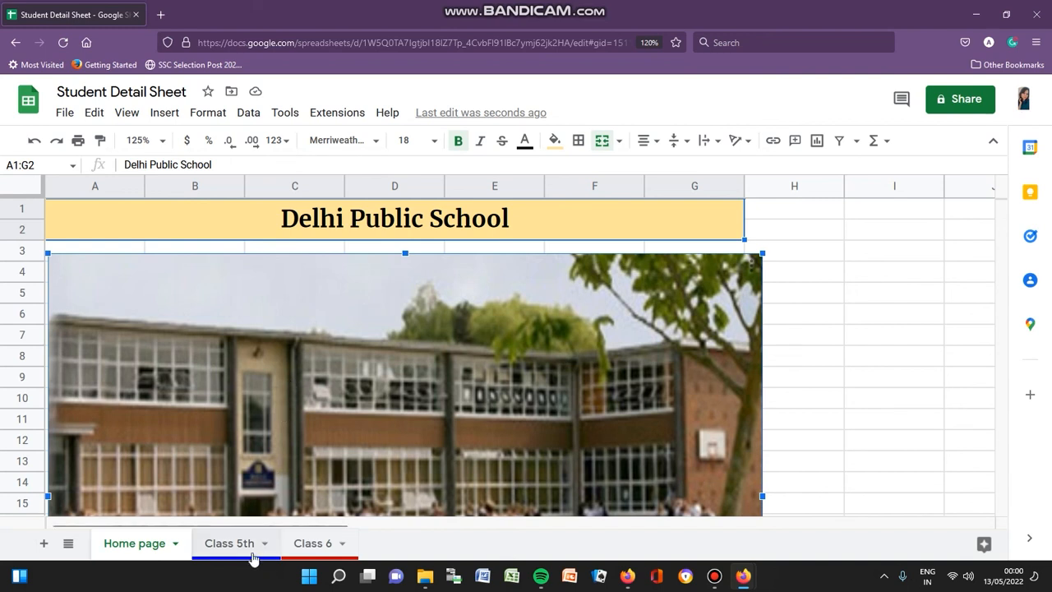
{"action": "left_click", "coordinate": [243, 545]}
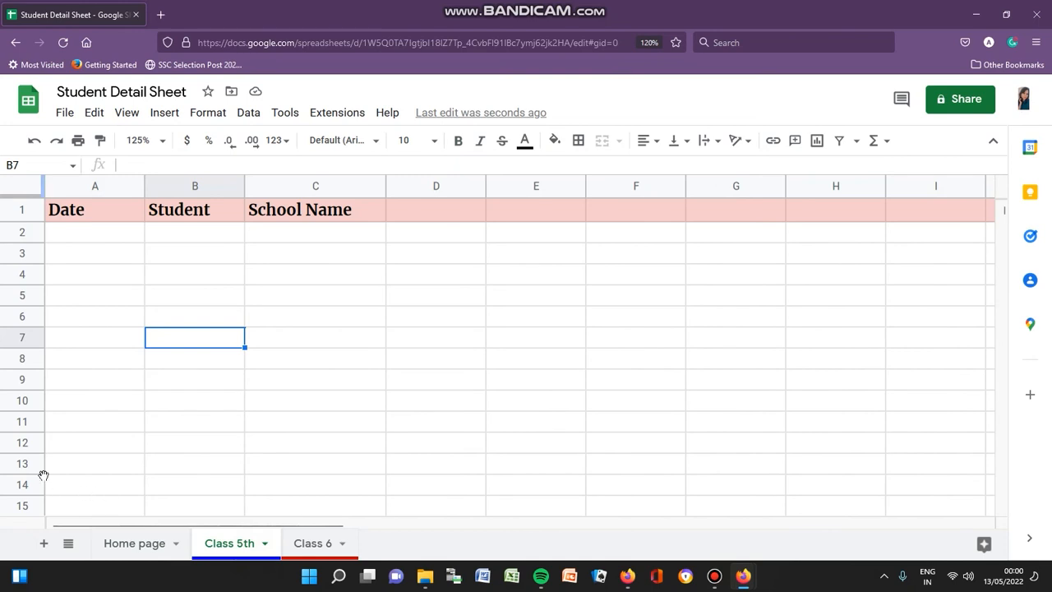